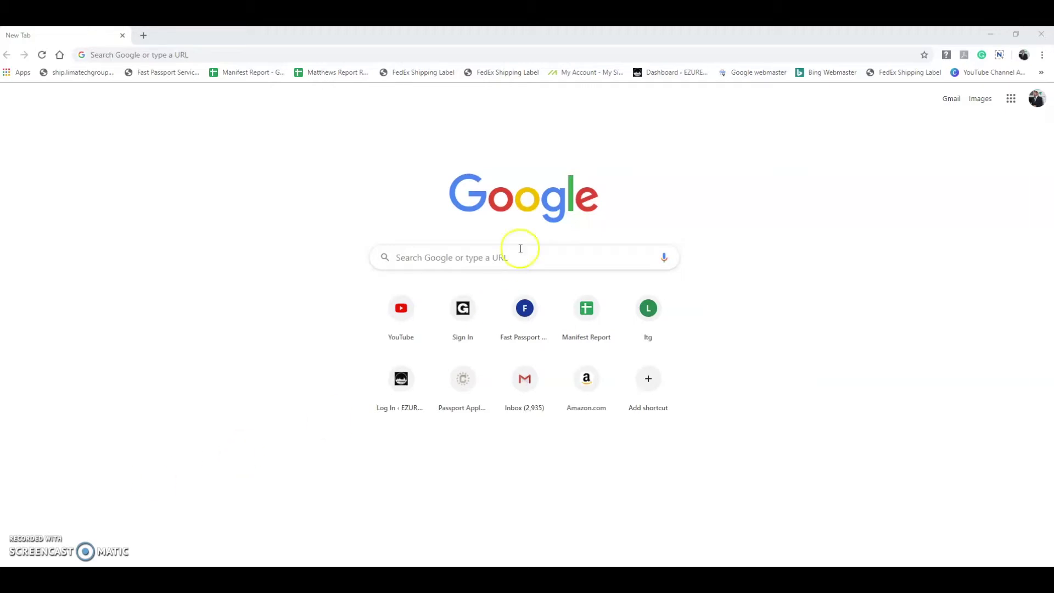
Load tsa.gov/precheck and start the TSA PreCheck application
click(329, 53)
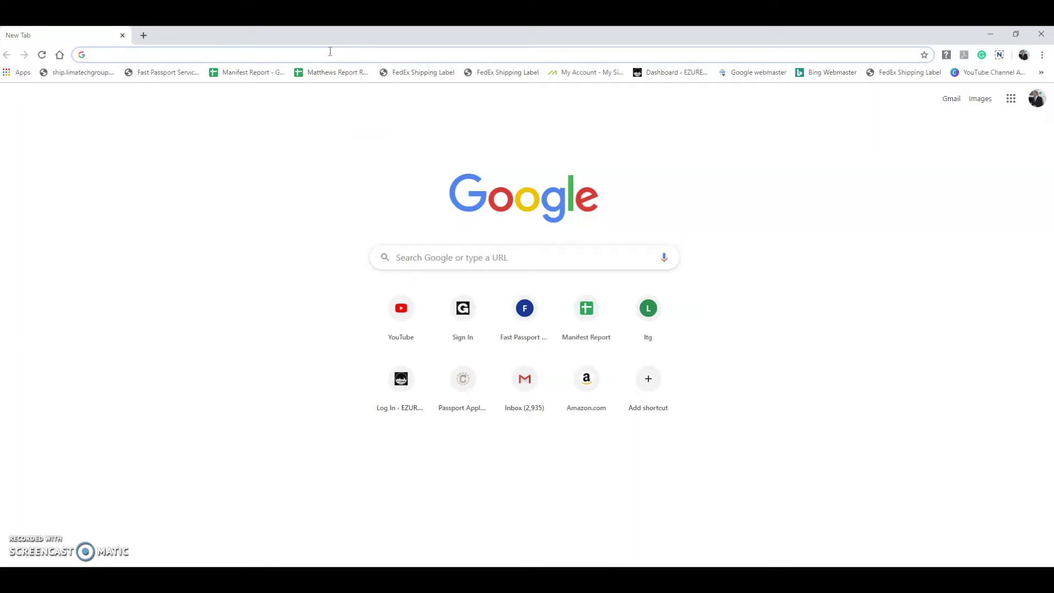
text(tsa.gov)
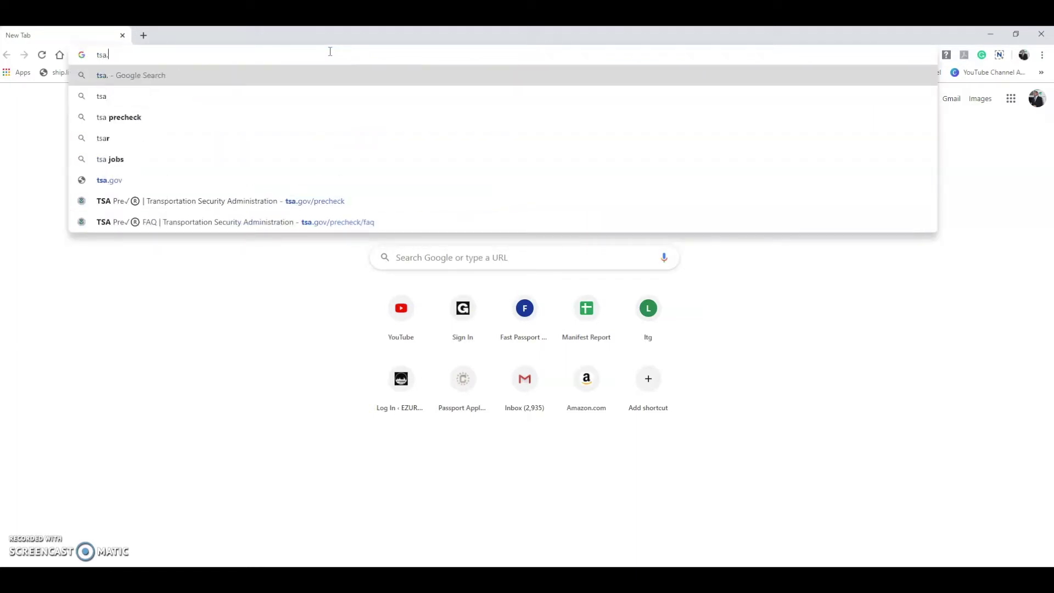
text(/precheck)
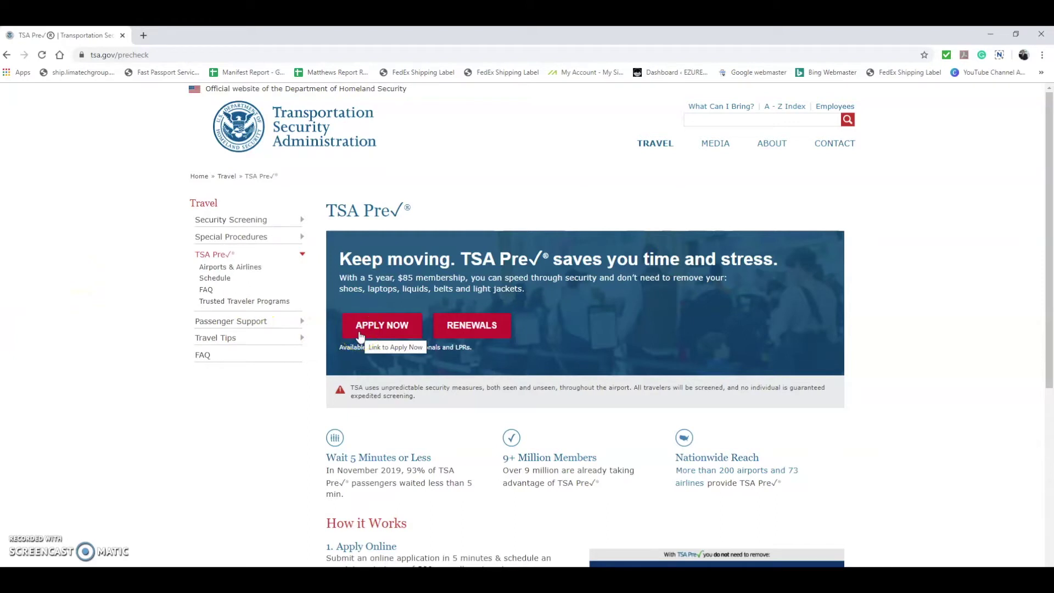
click(360, 336)
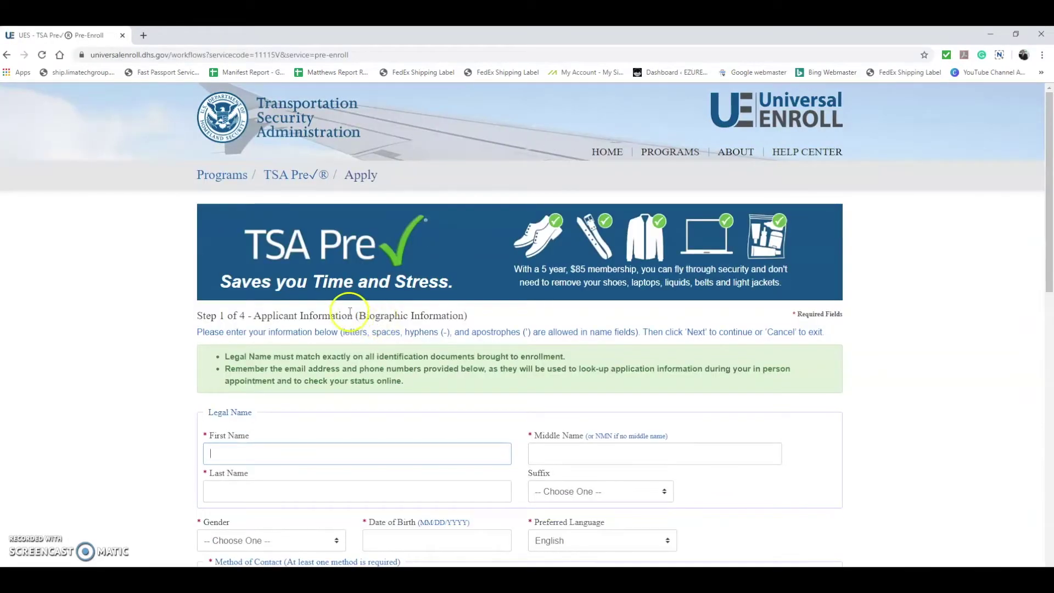
Enter the applicant's last name, gender Male and birth date 08/08/1990
scroll(353, 313, down, 2)
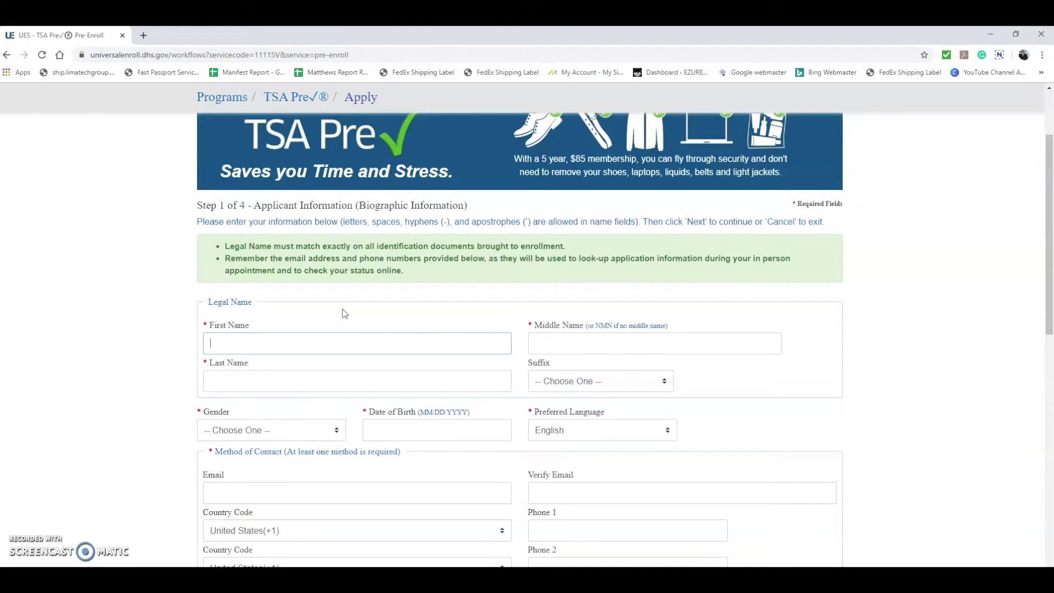
key(Tab)
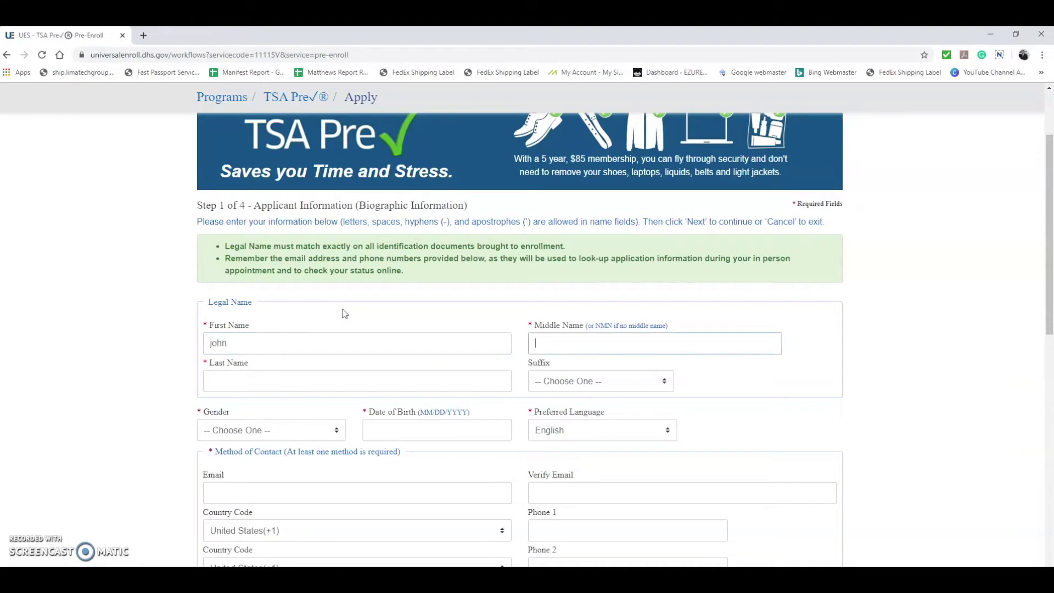
key(Tab)
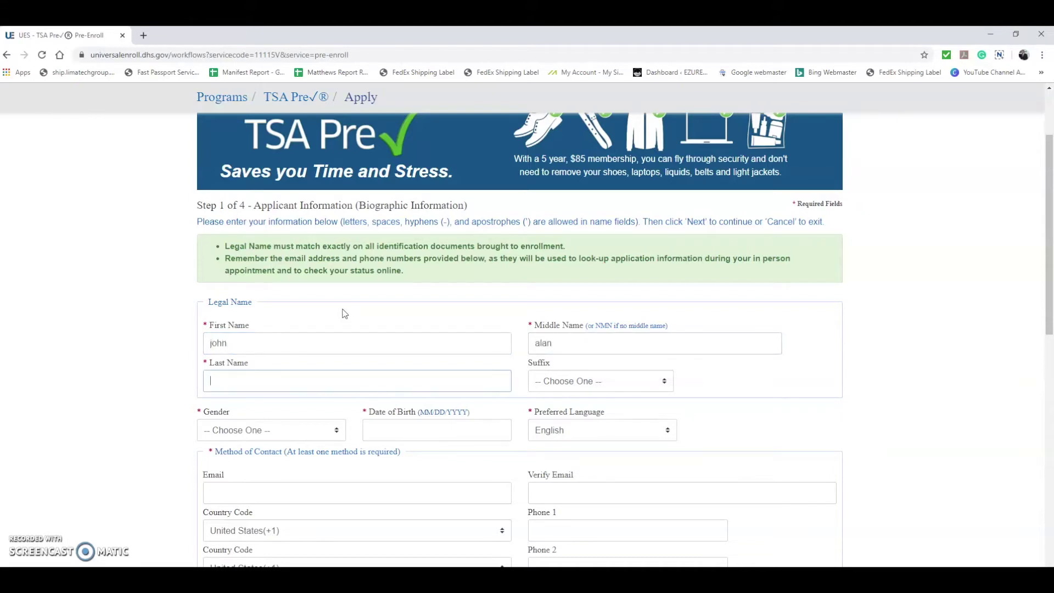
text(doe)
click(296, 430)
click(285, 455)
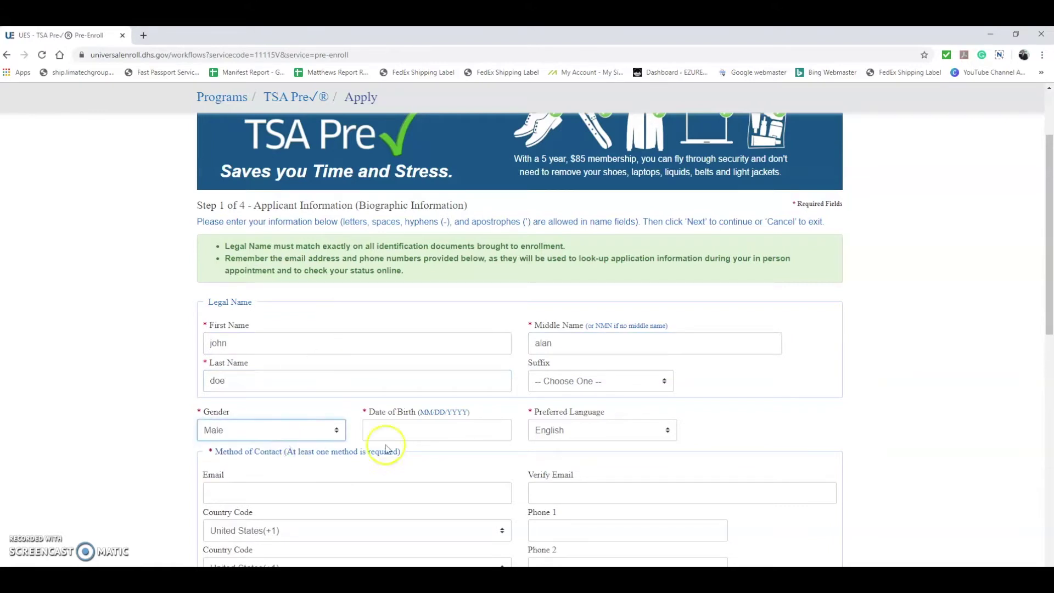
click(463, 435)
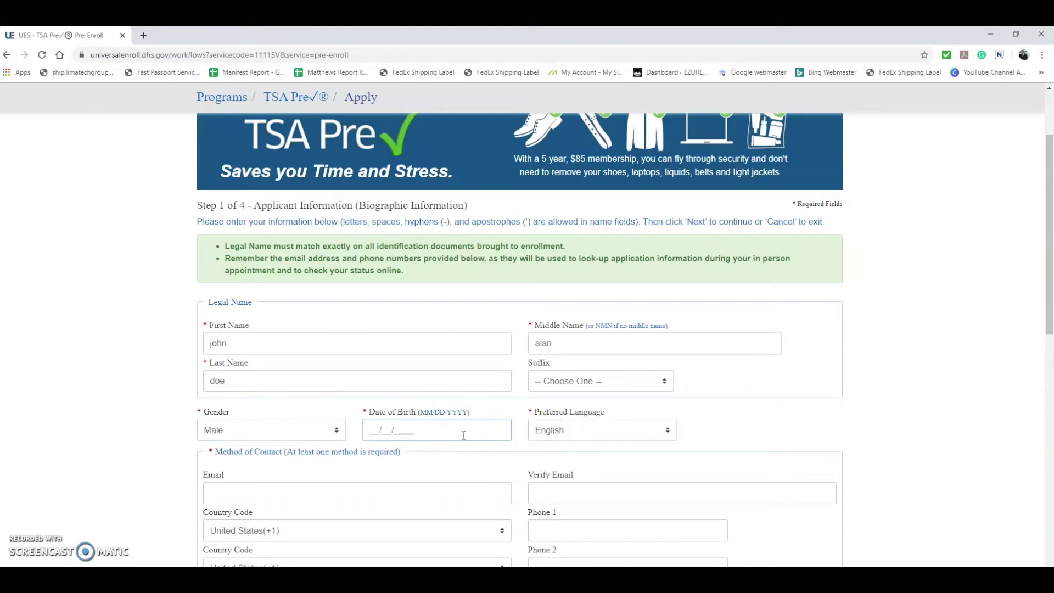
text(08081990)
Enter and verify the applicant's e-mail, and set the primary phone number
click(354, 493)
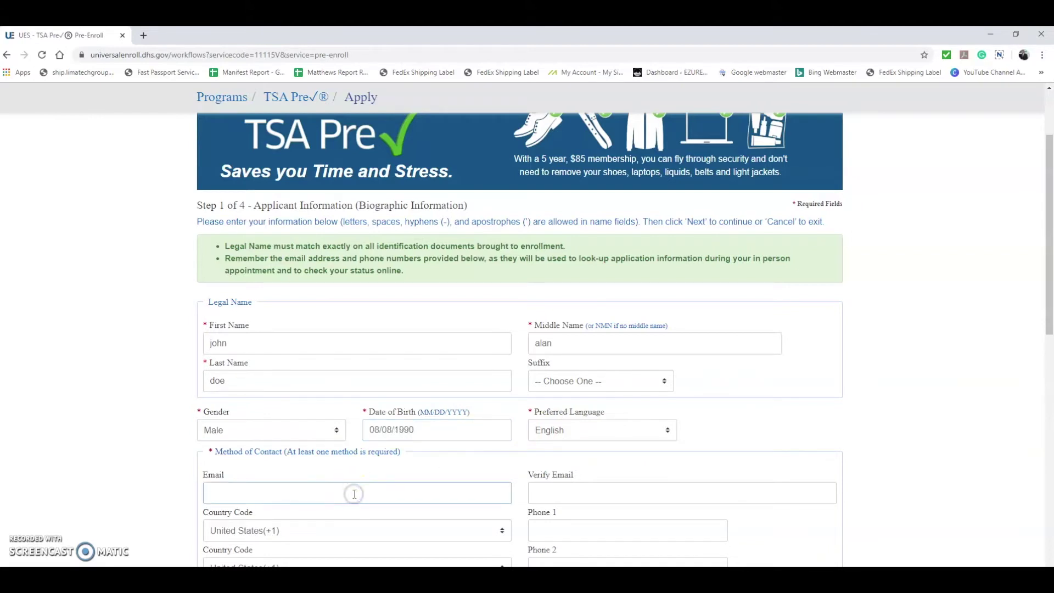
text(test@test.com)
key(Tab)
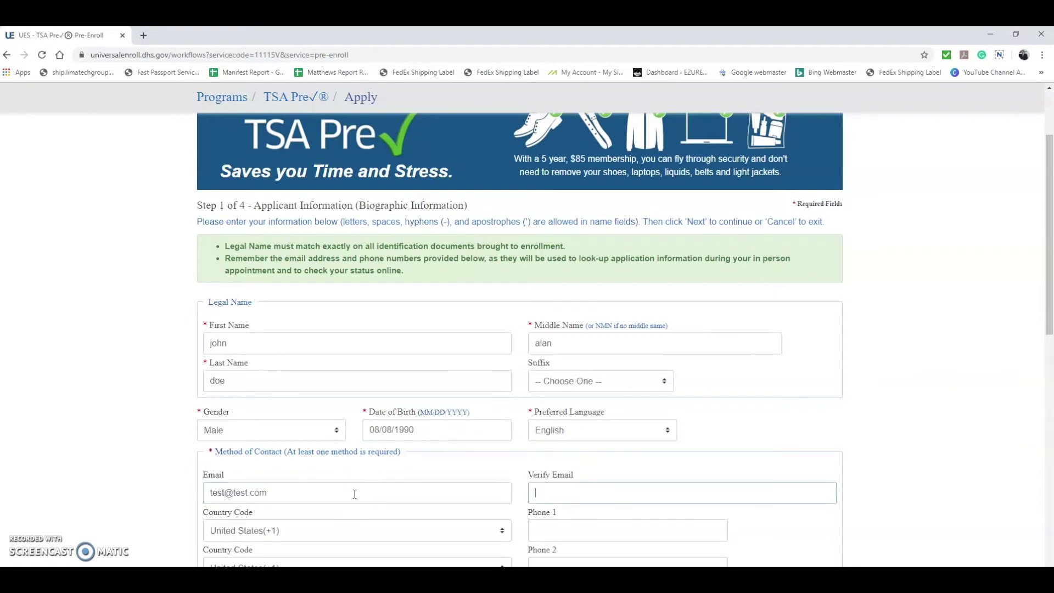
text(test@test.com)
scroll(198, 385, down, 3)
click(551, 364)
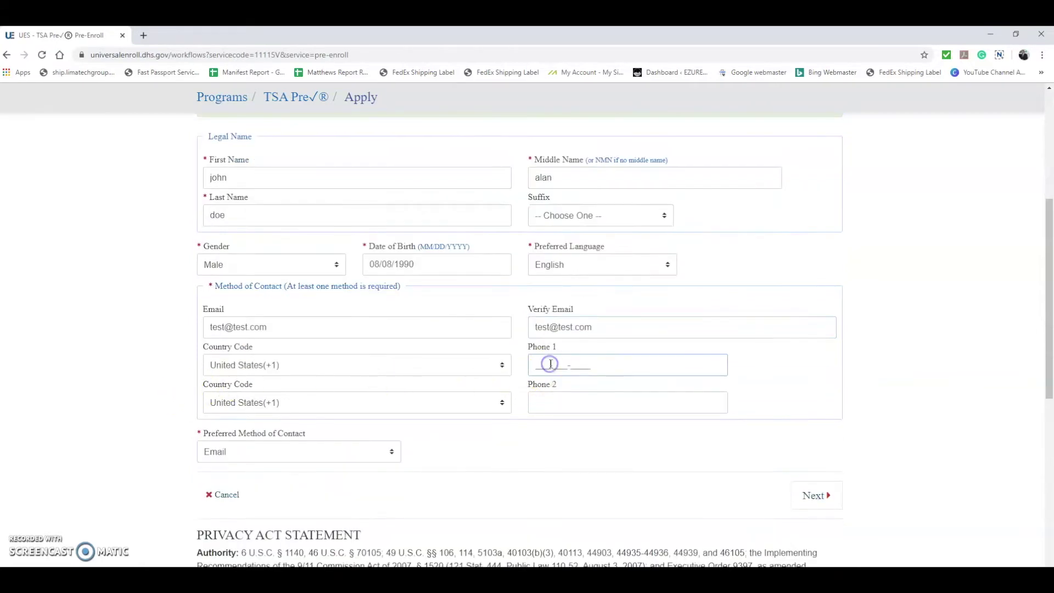
text(555-2225)
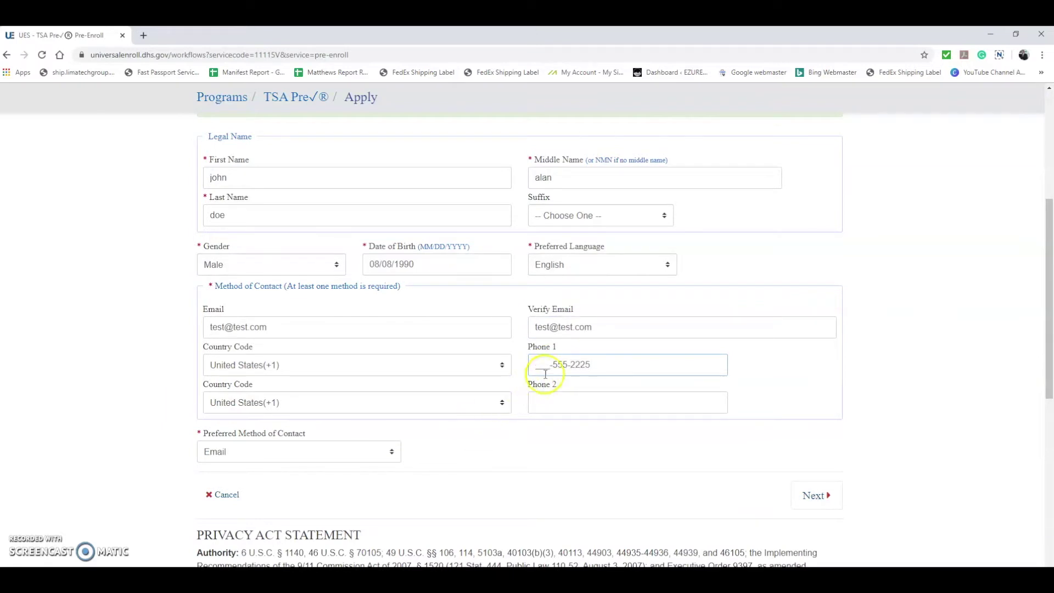
drag(604, 361, 514, 368)
text(55)
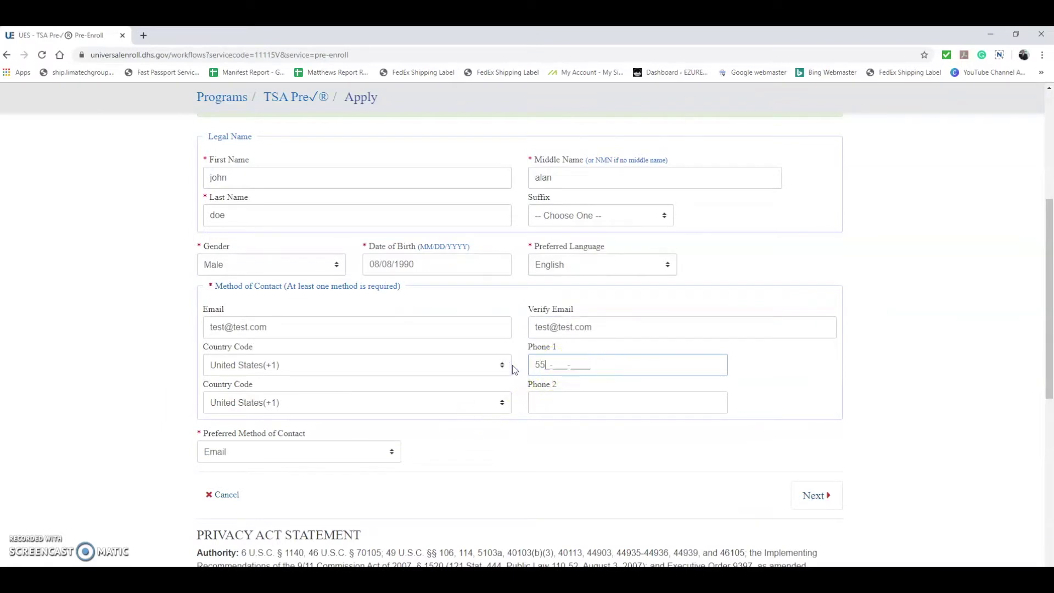
text(5-222-5656)
scroll(396, 401, down, 3)
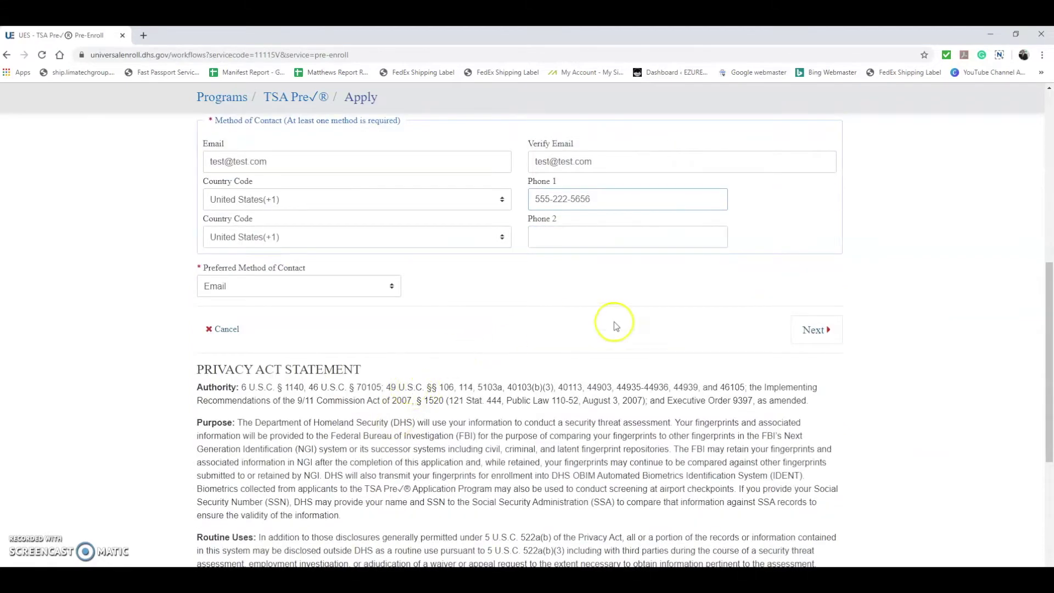
Record birthplace miami, Florida, United States and United States citizenship, then continue
click(829, 332)
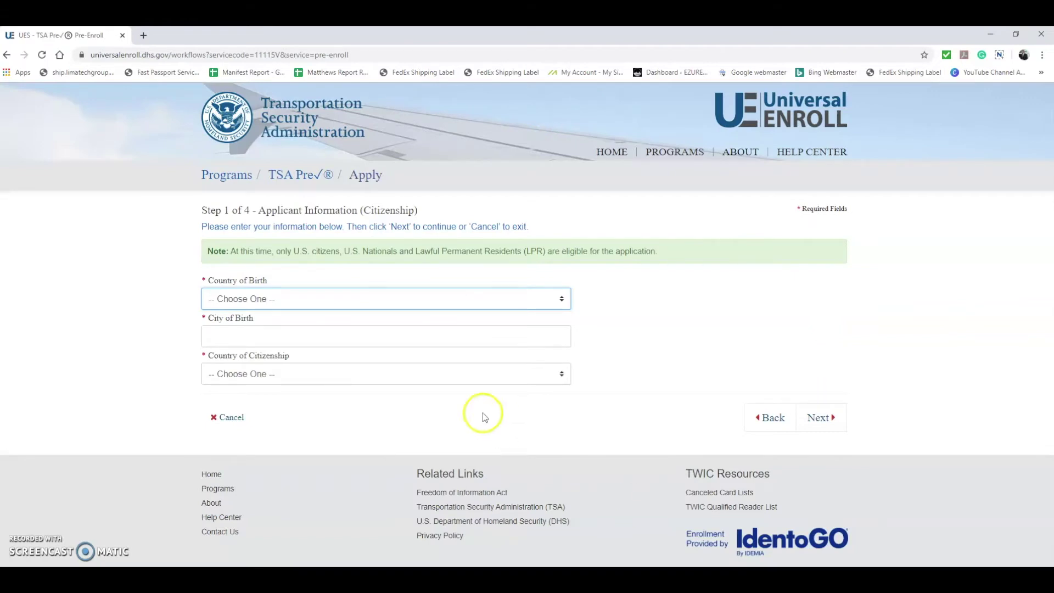
click(560, 299)
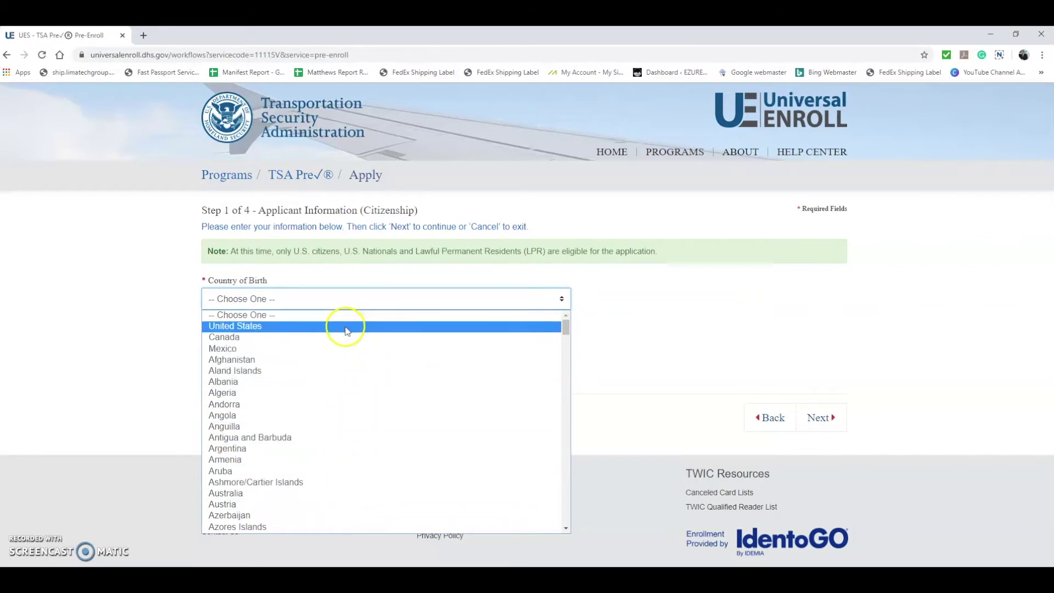
click(346, 328)
click(337, 337)
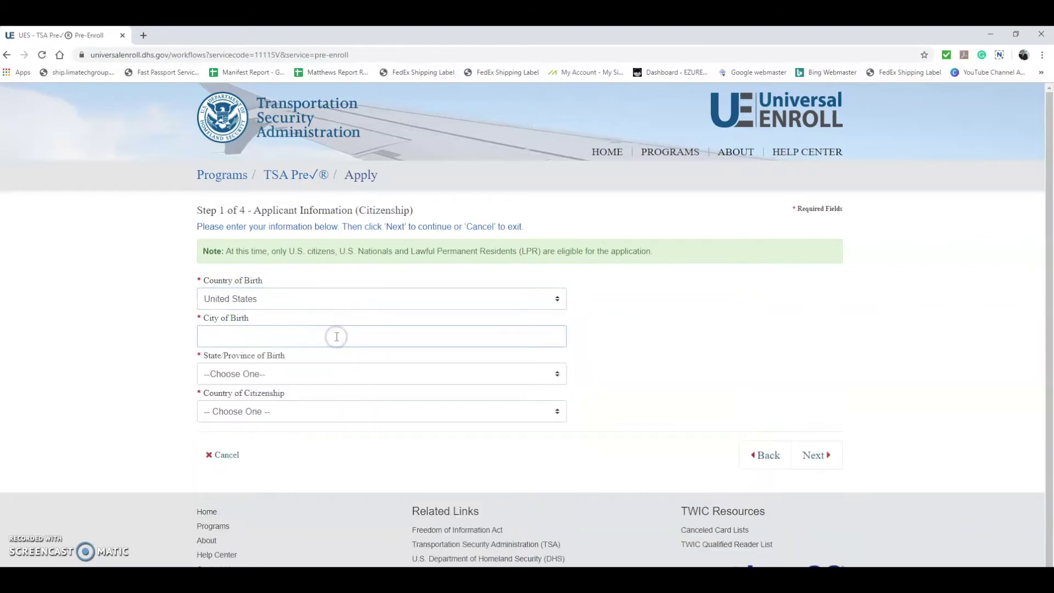
text(miami)
click(289, 372)
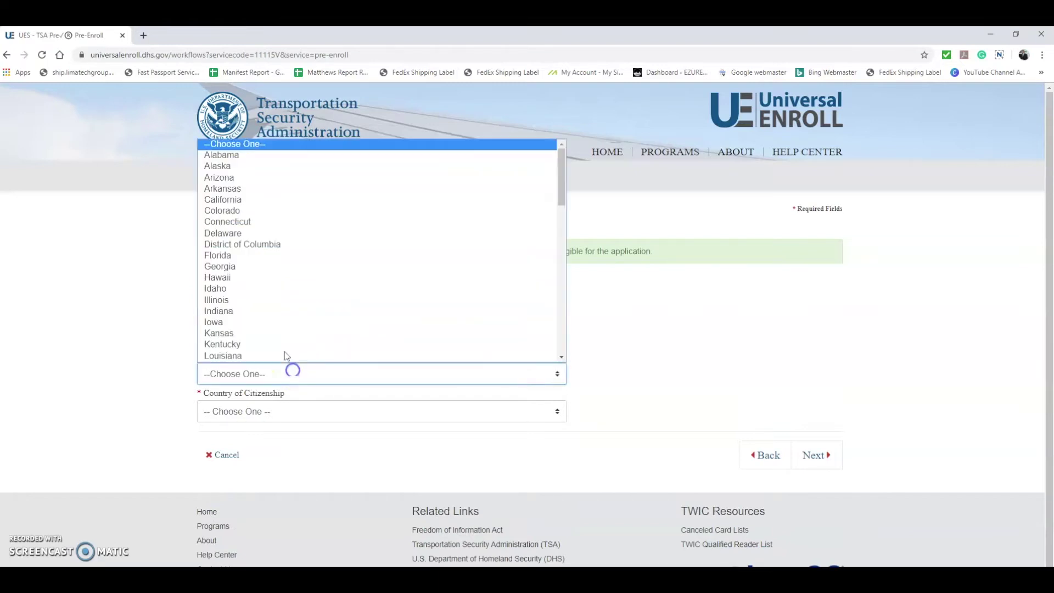
click(237, 255)
click(277, 411)
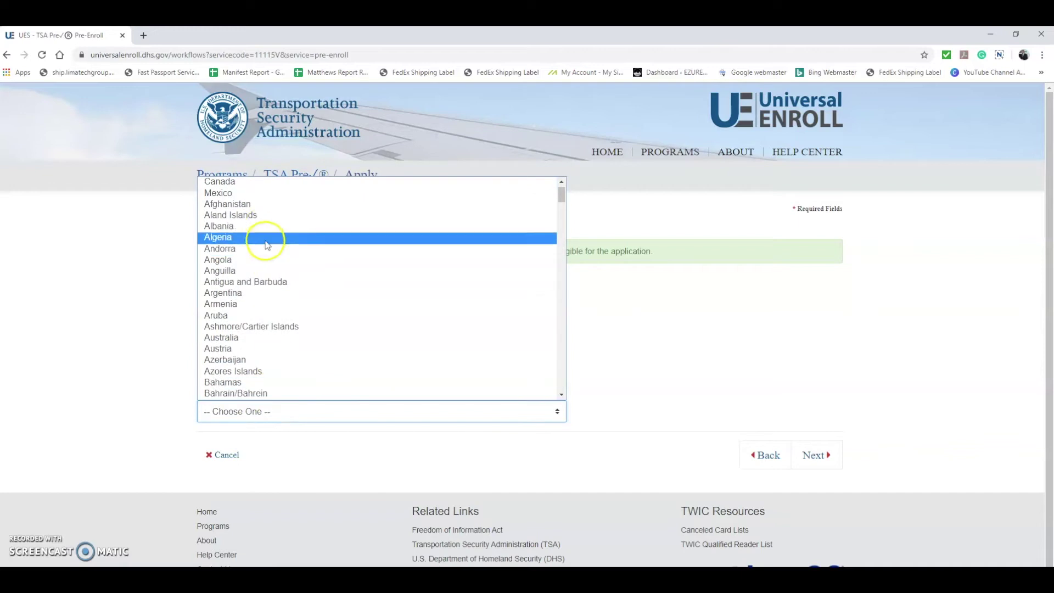
scroll(269, 236, up, 2)
click(266, 195)
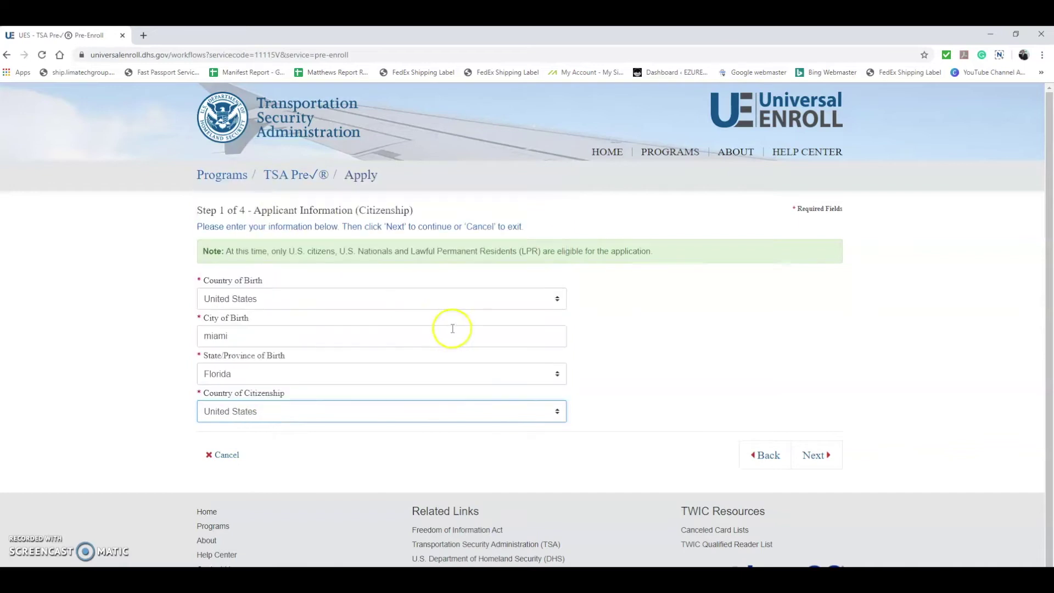
click(818, 463)
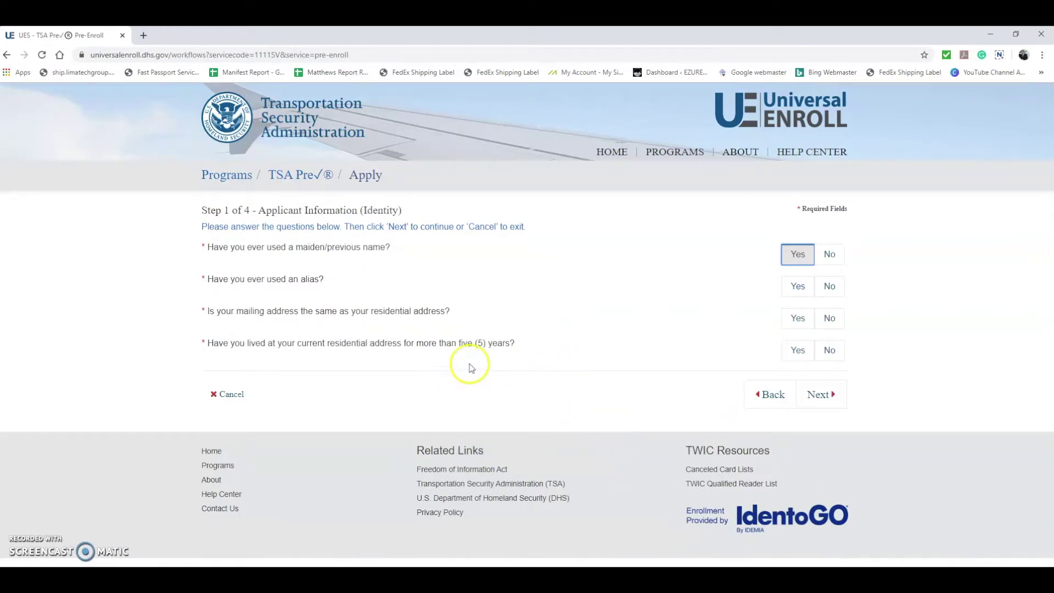
Answer No to previous name and alias, Yes to same mailing address and five-plus years' residence
click(829, 254)
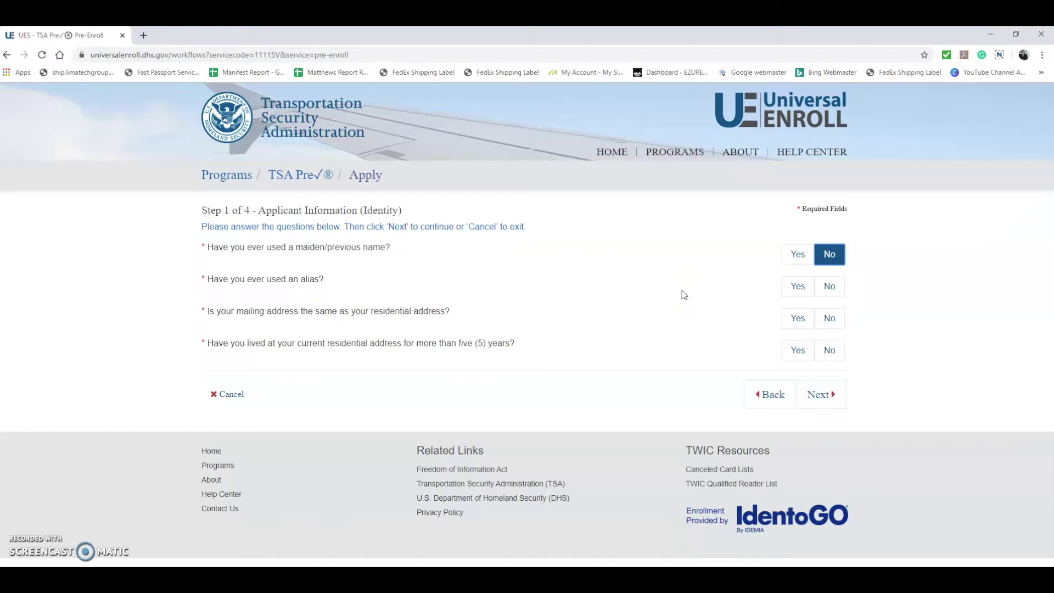
click(829, 288)
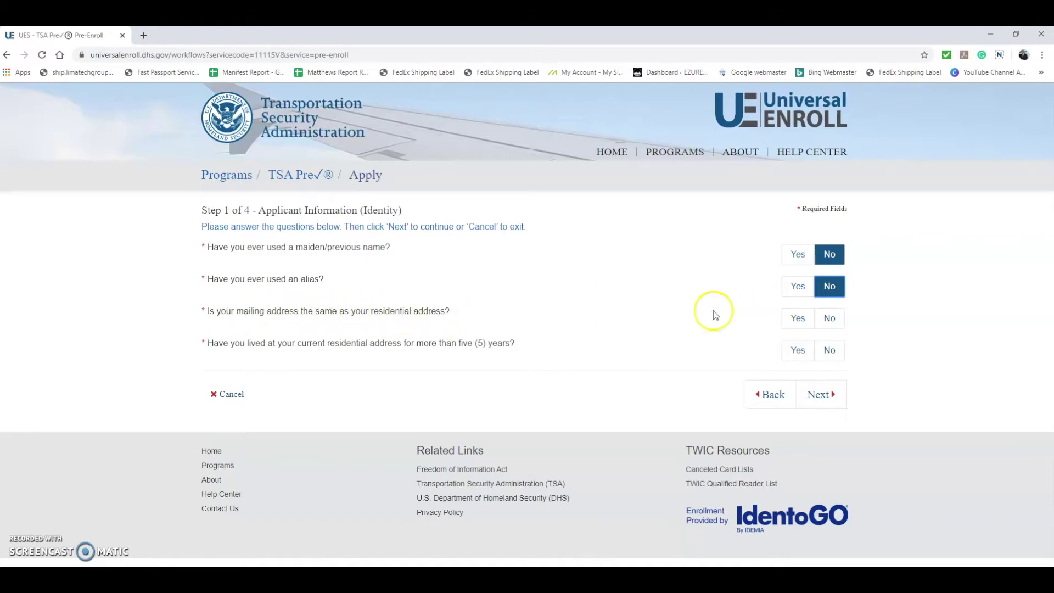
click(797, 320)
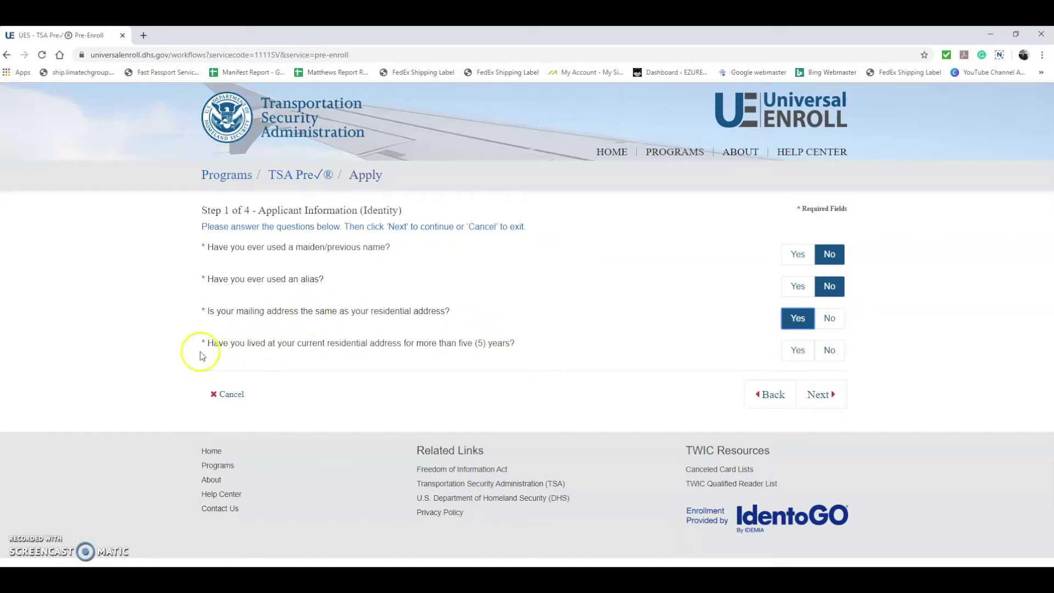
click(829, 351)
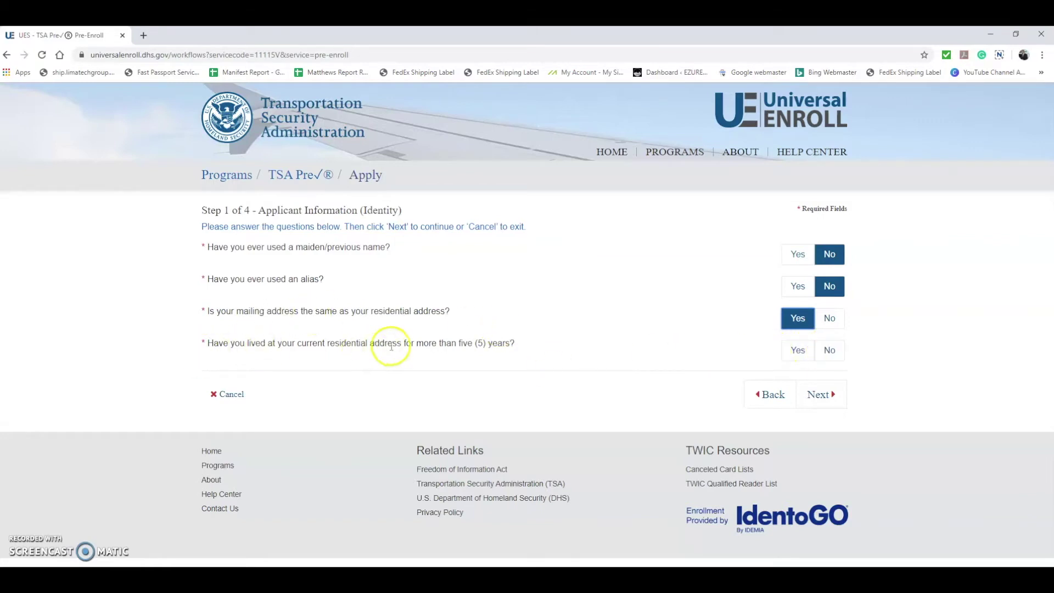
click(796, 350)
Enter height 6 ft, weight 220 lbs, Black hair colour and Brown eye colour
click(821, 394)
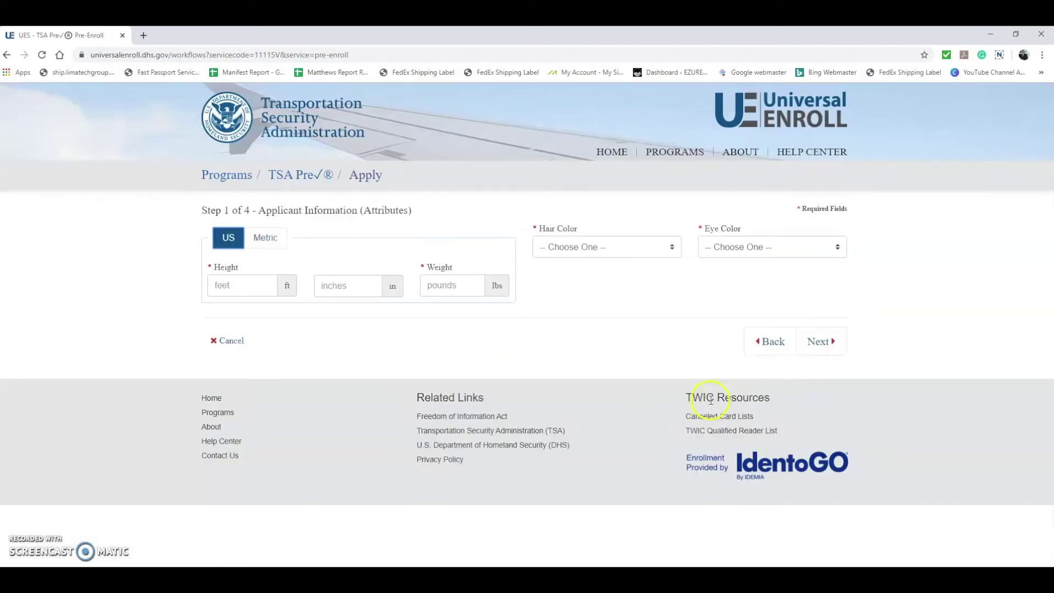
click(251, 287)
text(6)
click(453, 288)
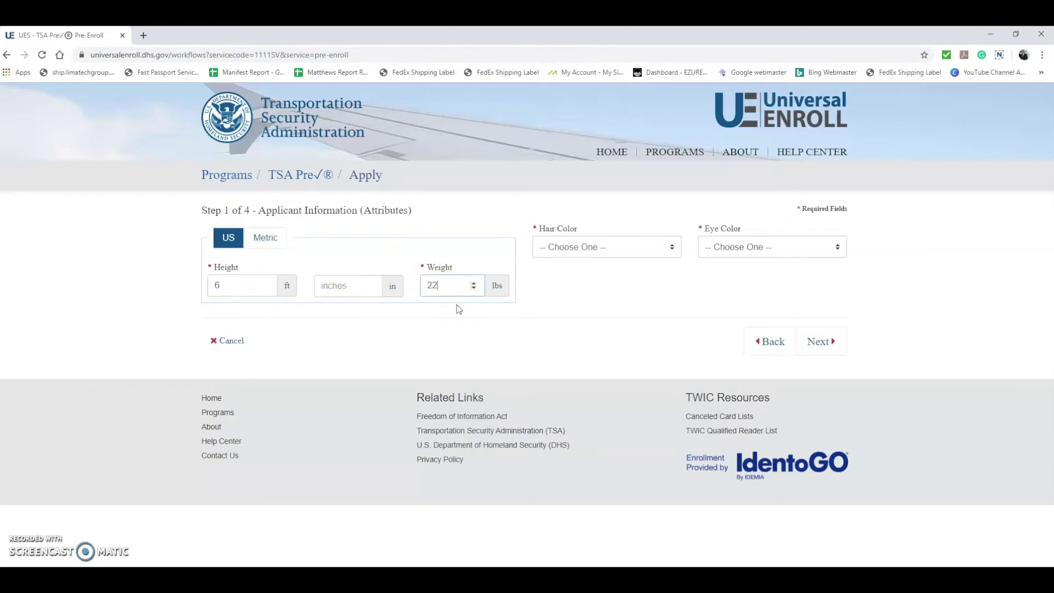
text(0)
click(599, 247)
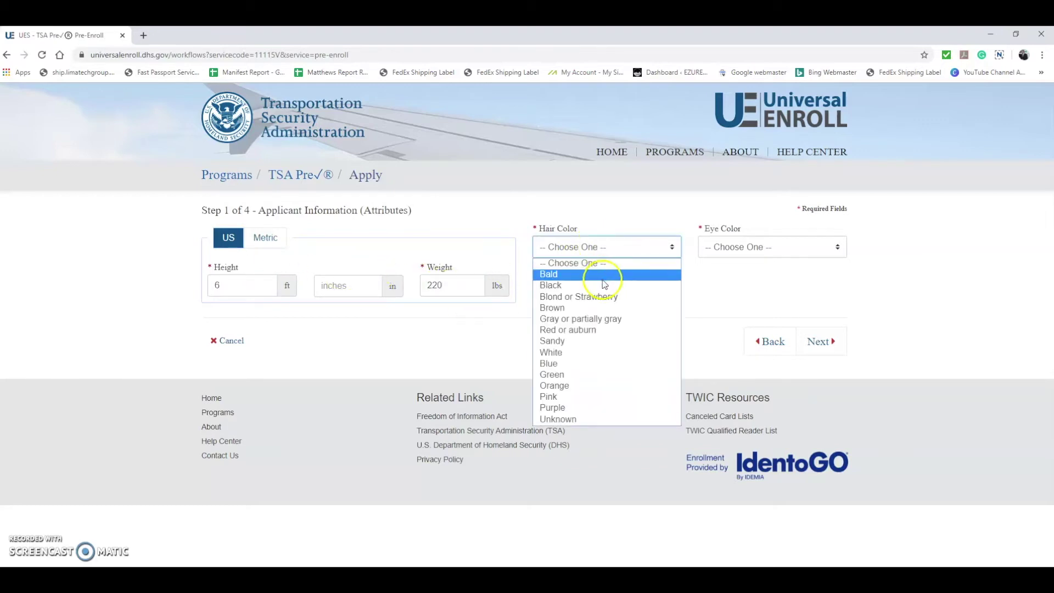
click(605, 285)
click(731, 246)
click(737, 296)
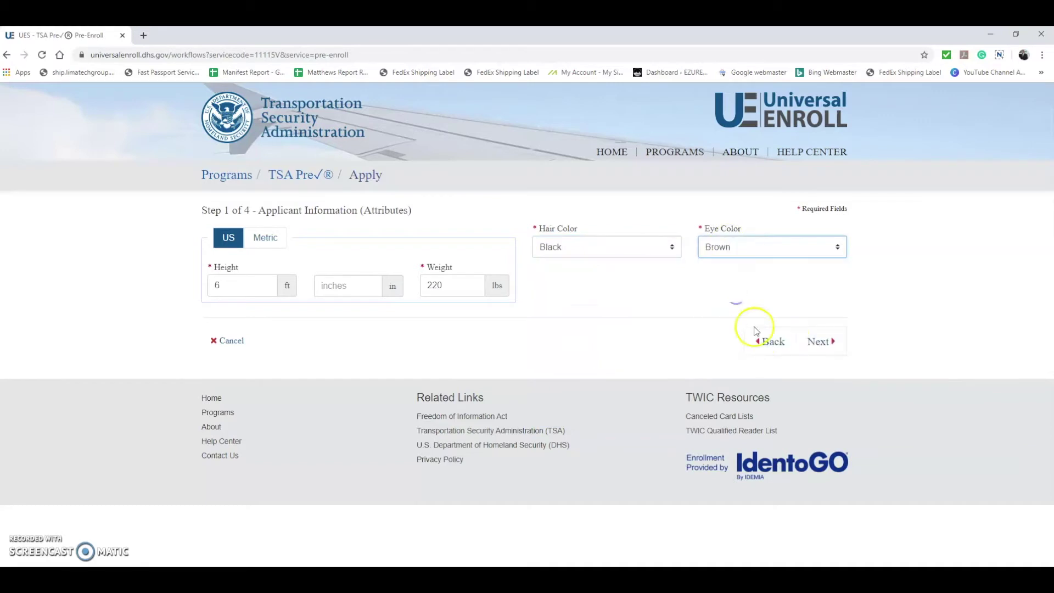
Enter a United States mailing address with street, city miami, state Florida and postal code
click(823, 341)
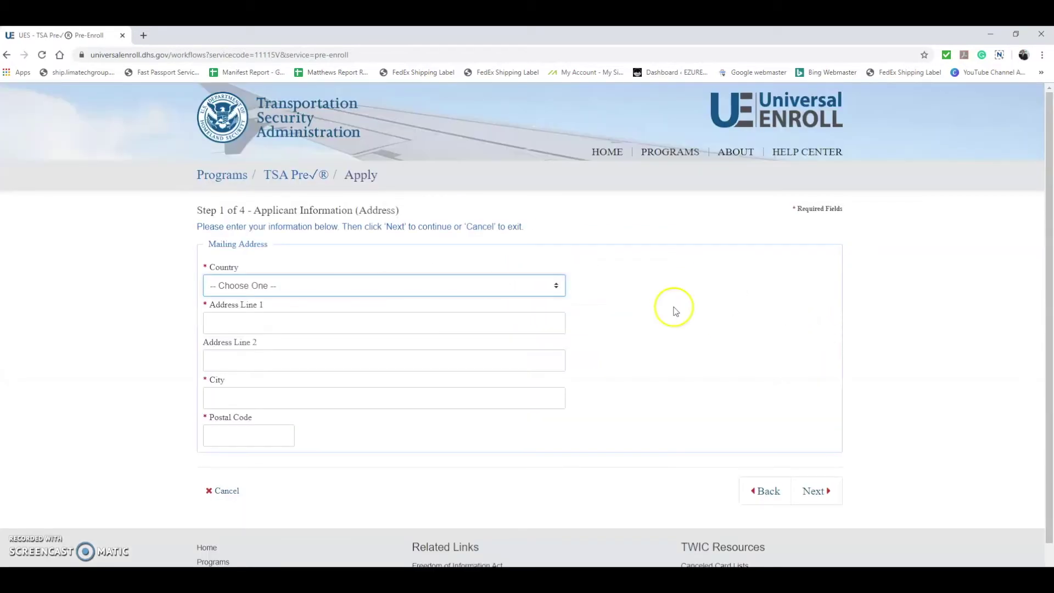
click(299, 285)
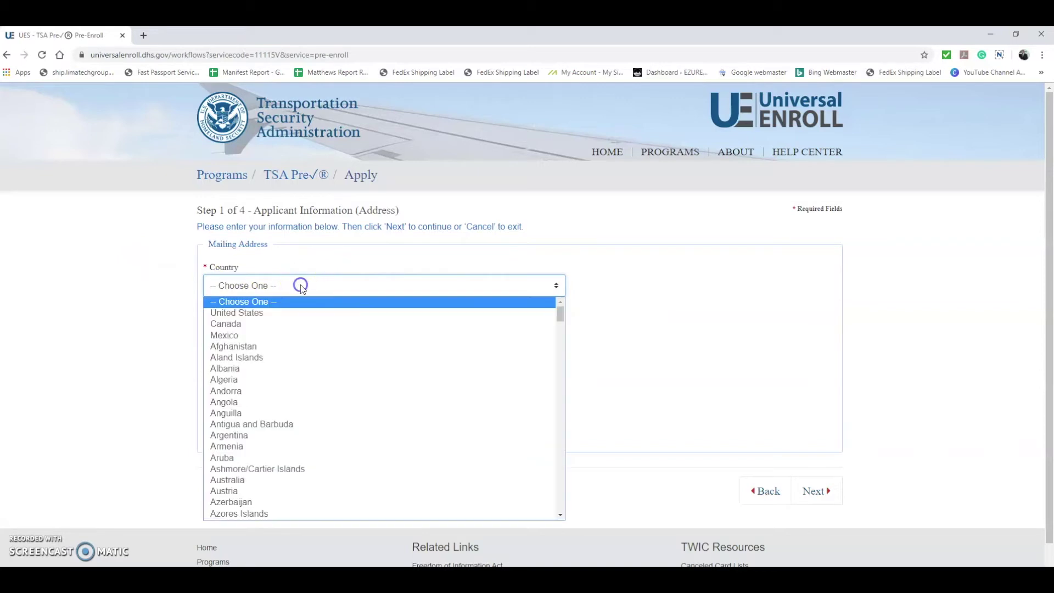
click(295, 313)
click(281, 320)
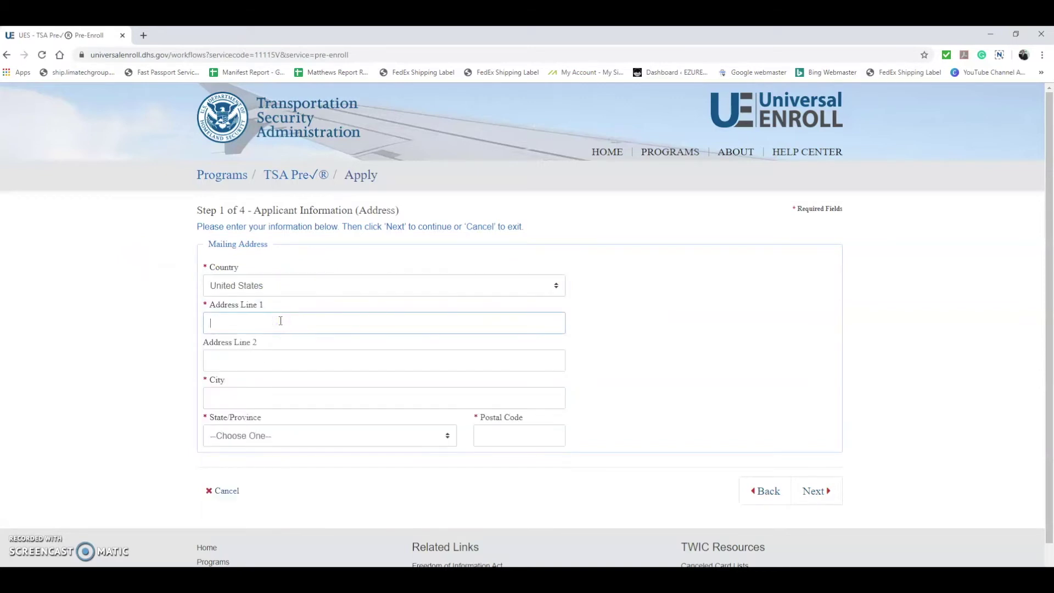
text(123 sesame street)
key(Tab)
key(Tab)
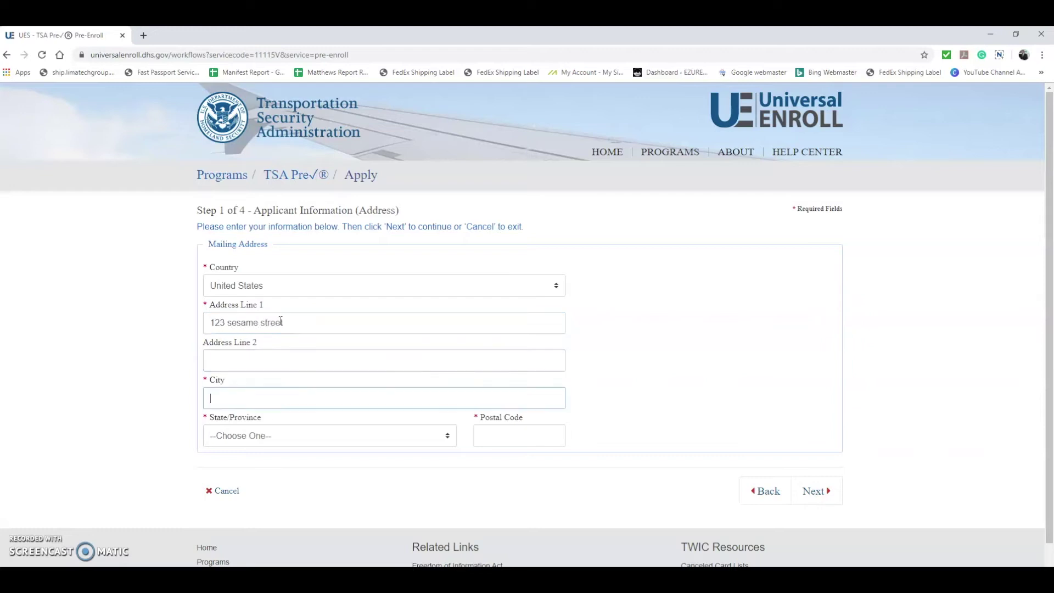
text(miami)
click(278, 434)
click(261, 316)
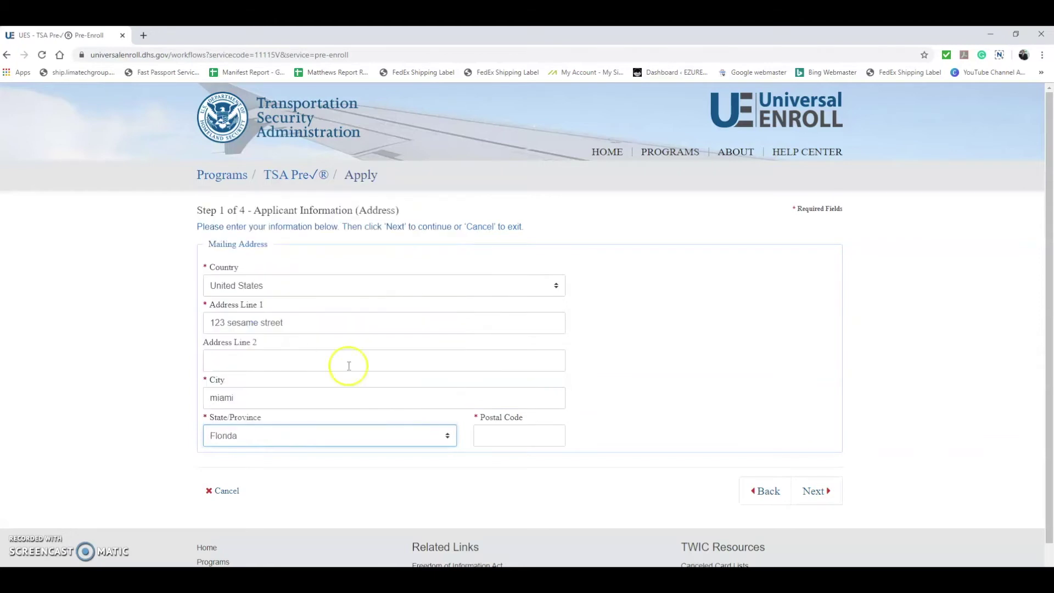
click(499, 439)
text(33161)
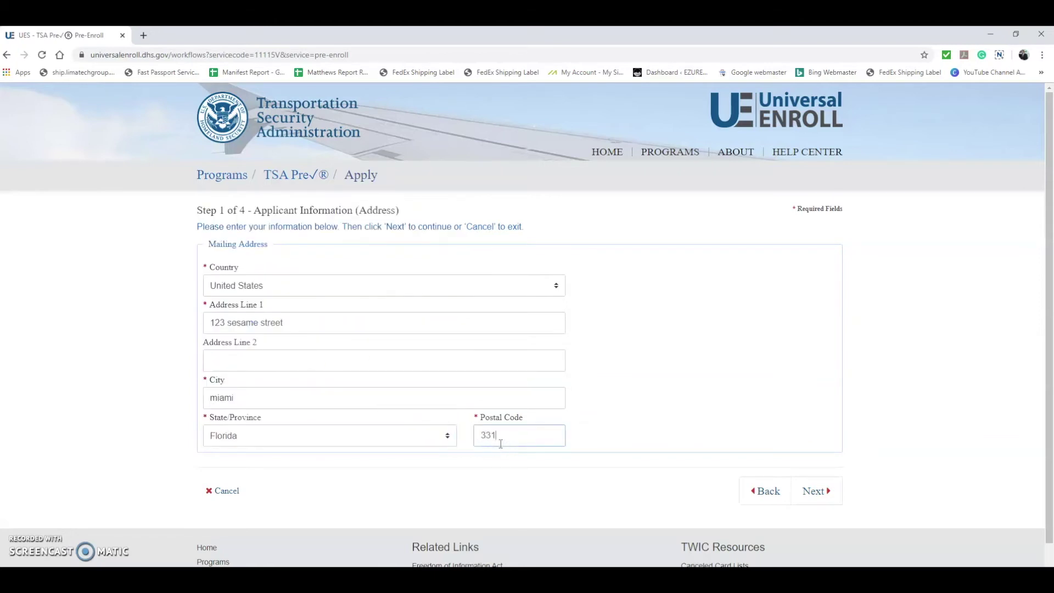
click(833, 500)
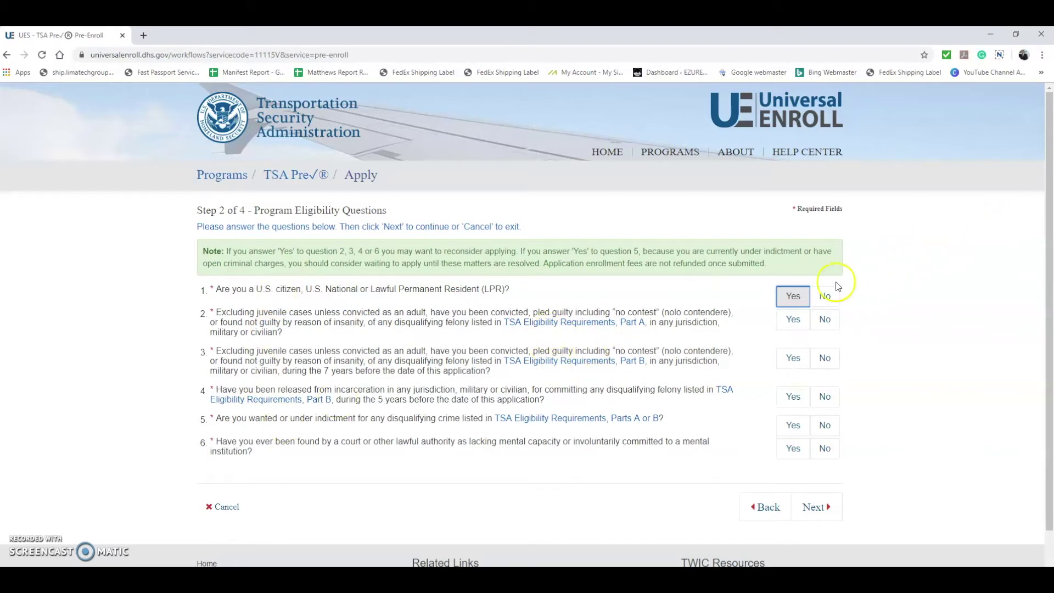
Answer Yes to the citizenship question and No to felony questions 2 and 3
click(794, 296)
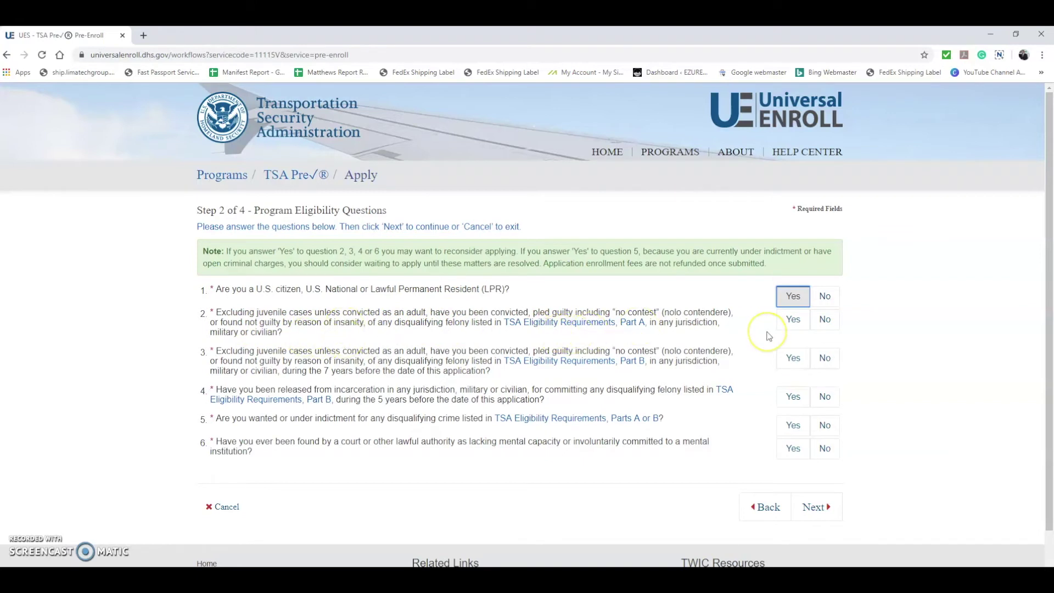
click(830, 325)
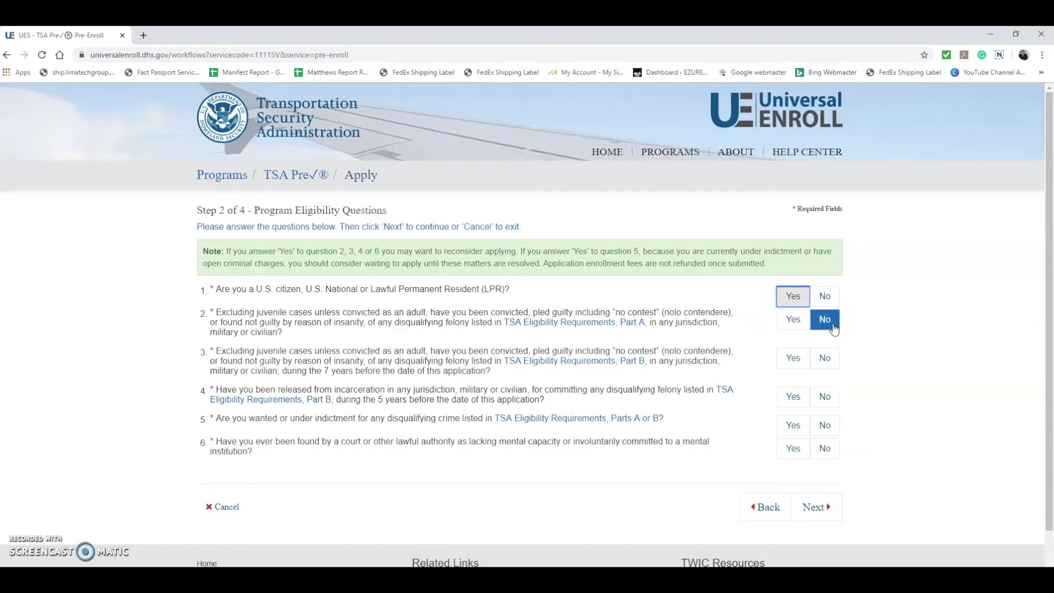
click(834, 328)
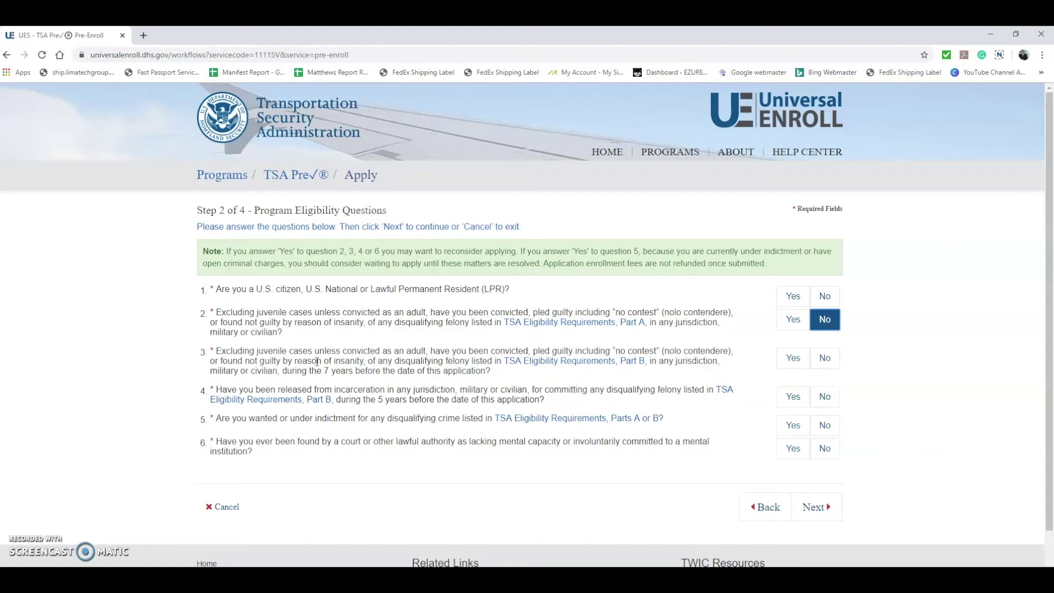
click(825, 358)
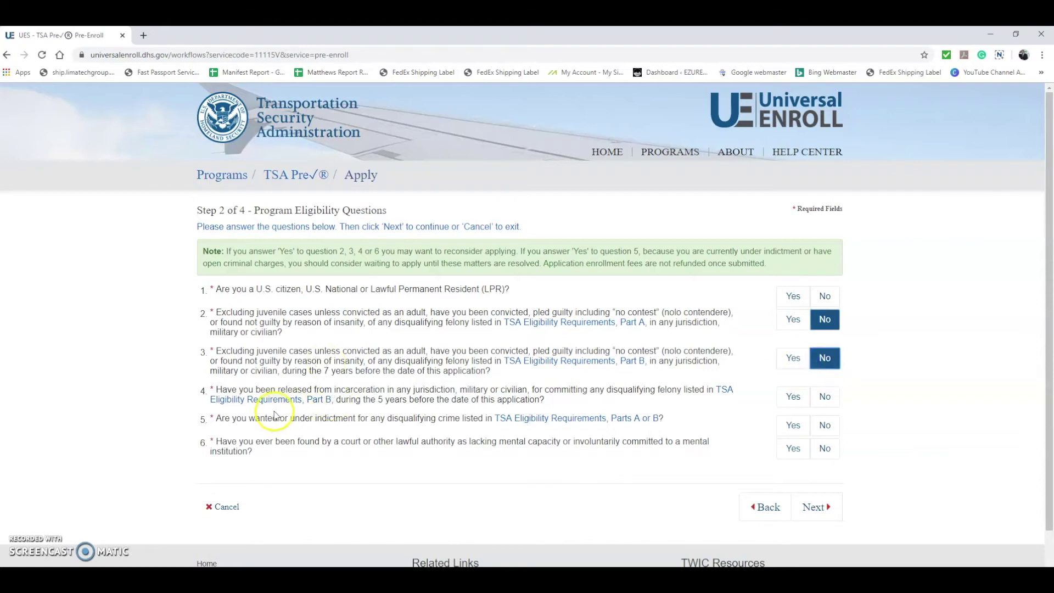
Answer No to eligibility questions 4, 5 and 6, reconfirm Yes on citizenship, and continue
click(378, 395)
click(828, 399)
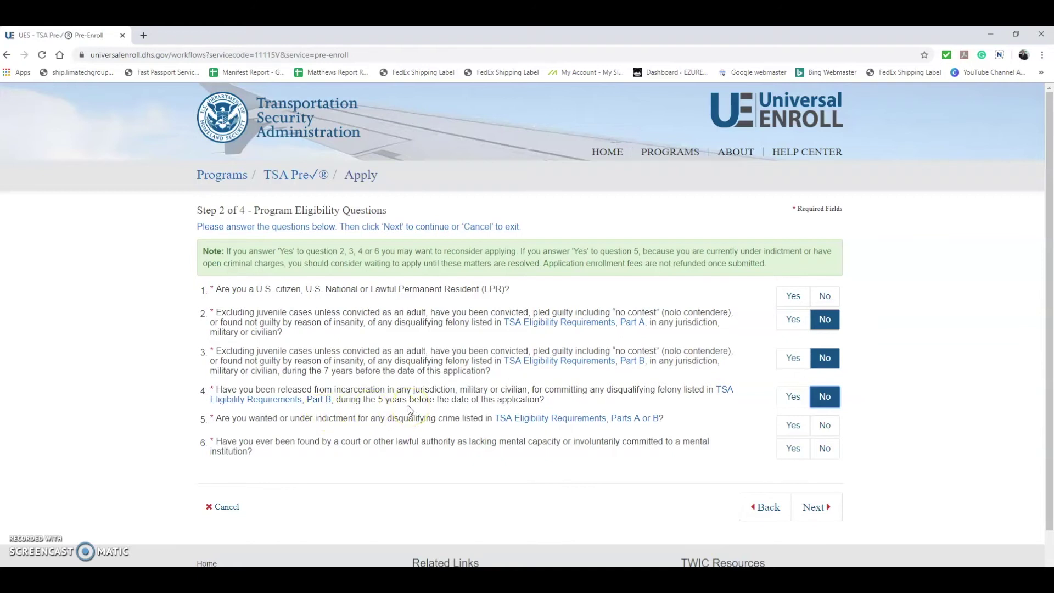
click(830, 426)
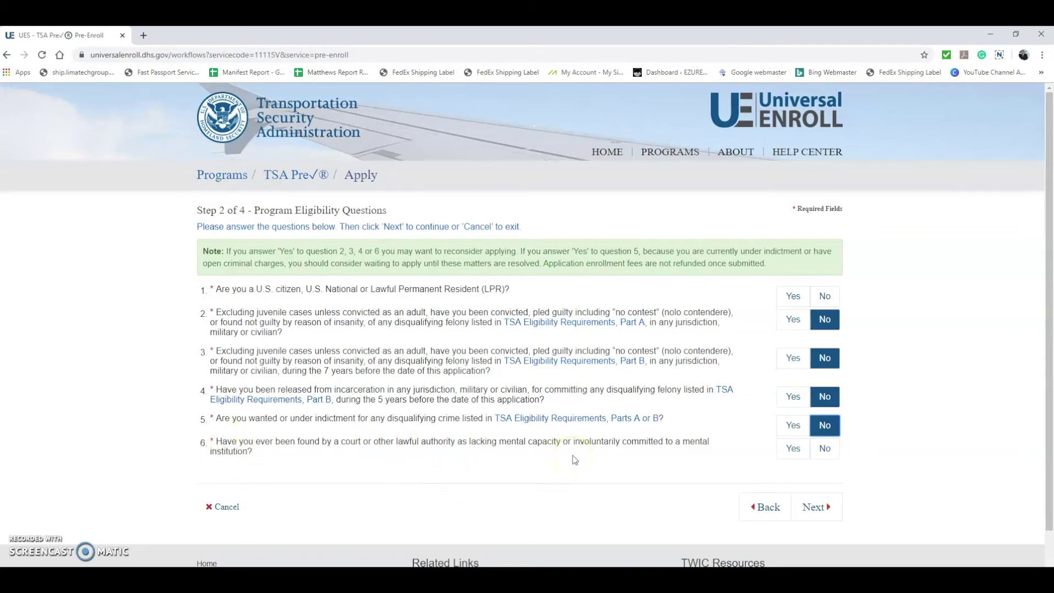
click(826, 449)
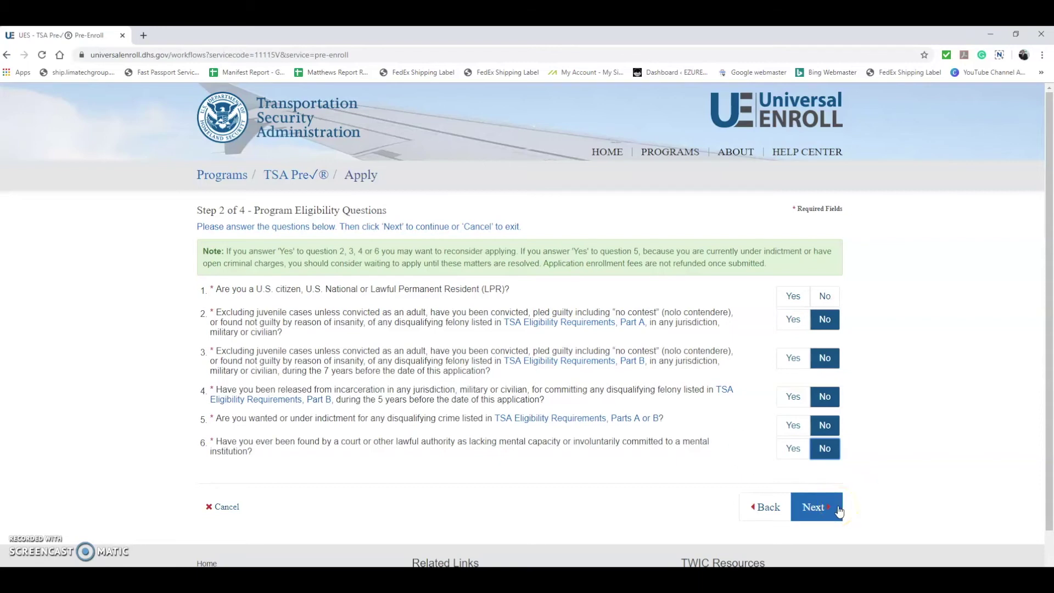
click(793, 296)
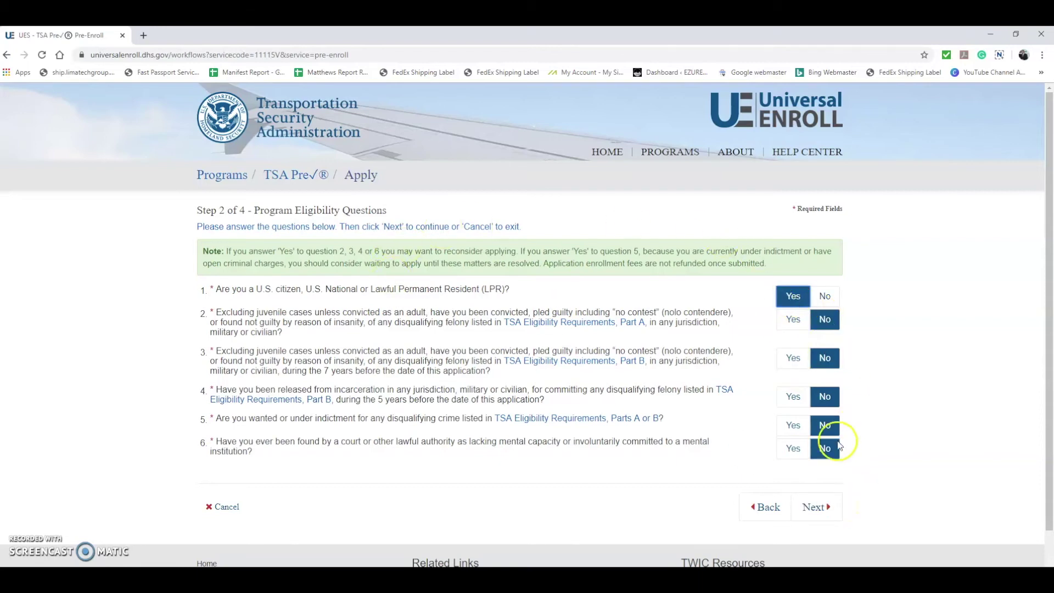
click(816, 507)
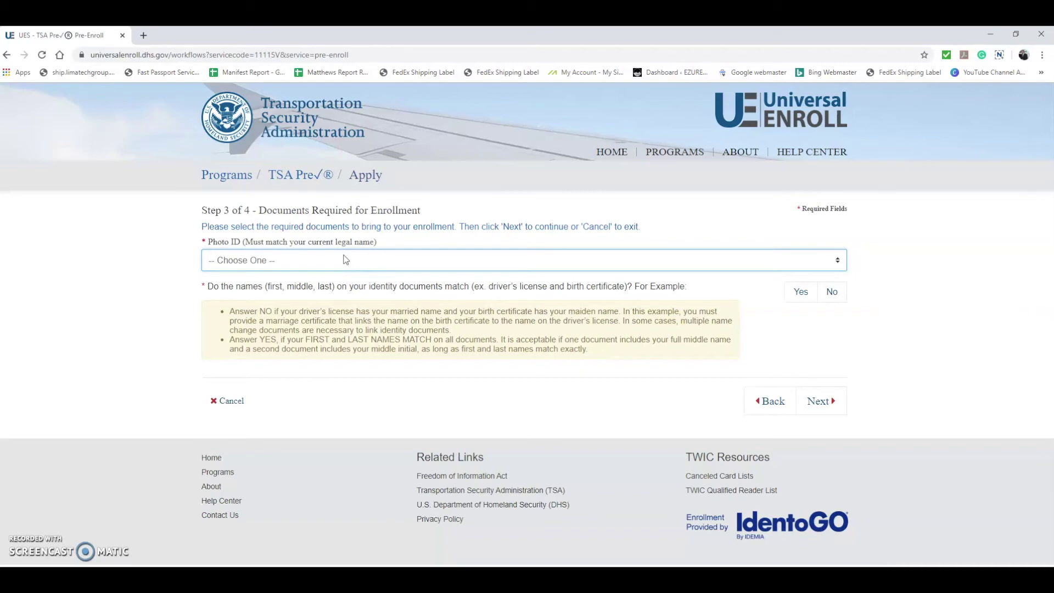
Choose a state driver's license and Passport Book or Card, confirm names match, and continue
click(345, 260)
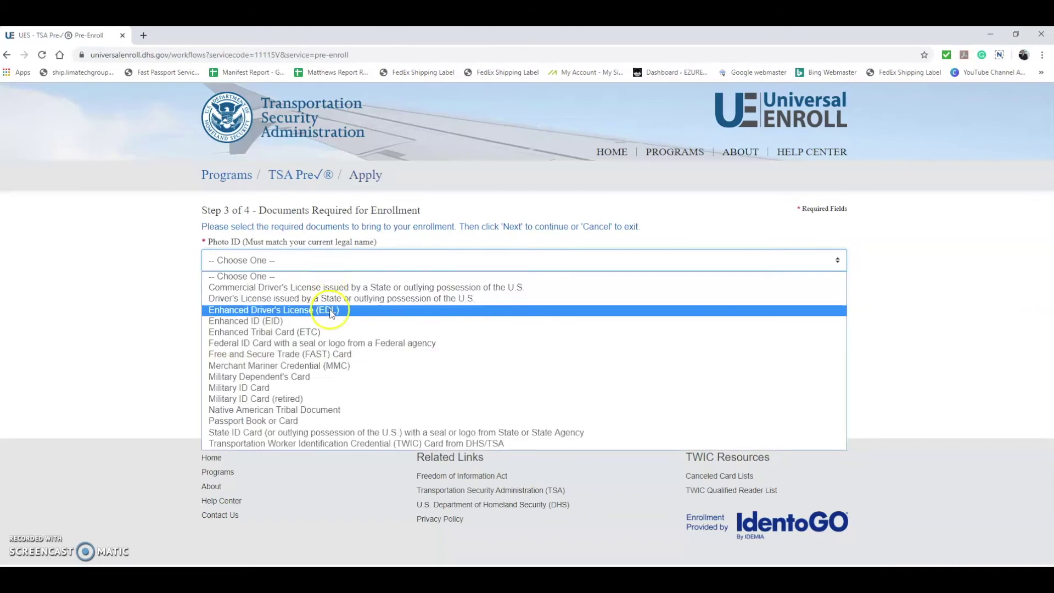
click(328, 300)
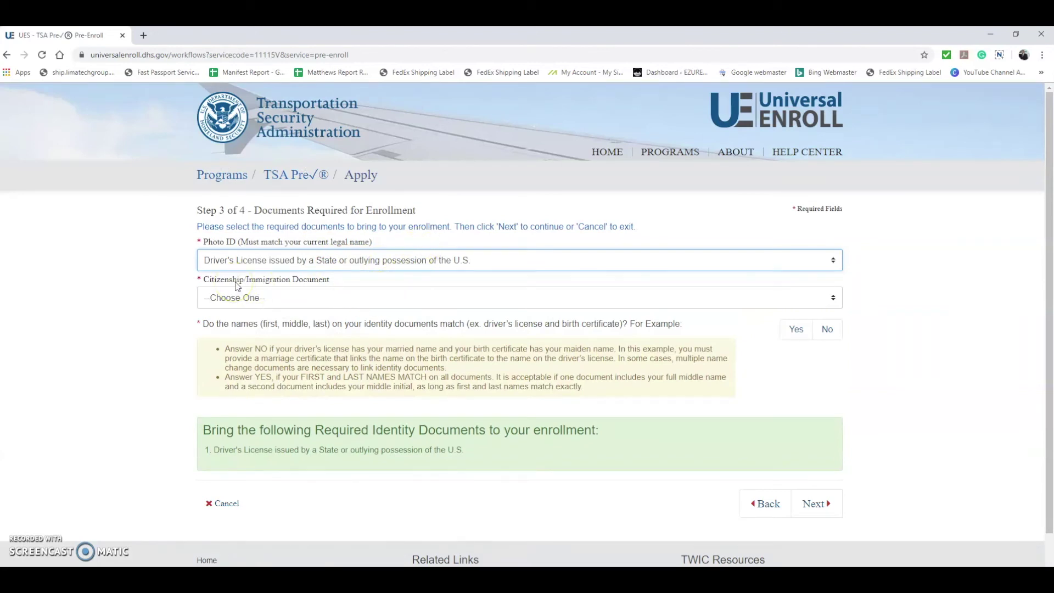
click(315, 298)
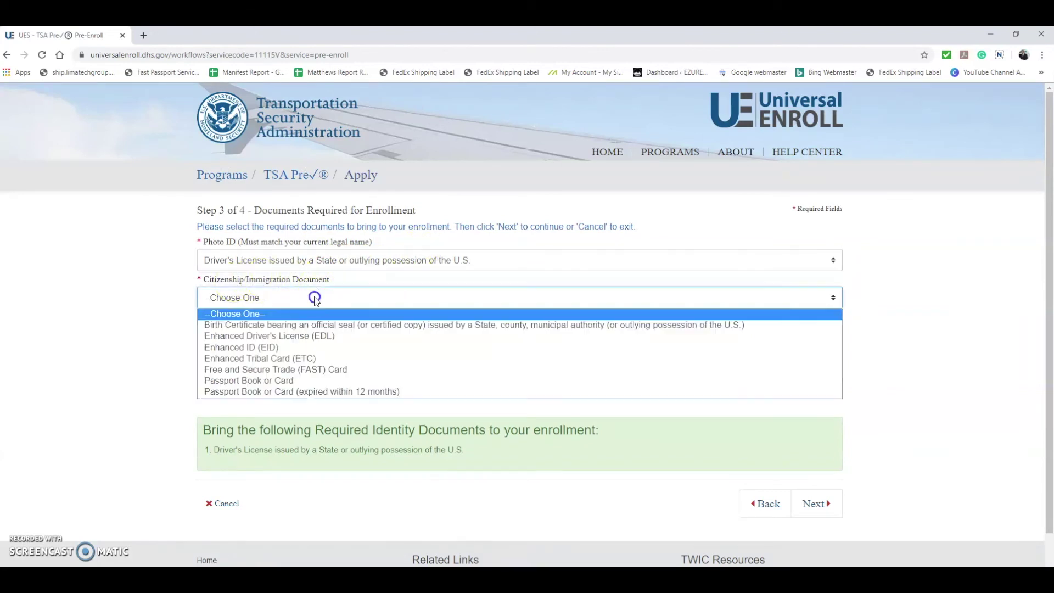
click(265, 383)
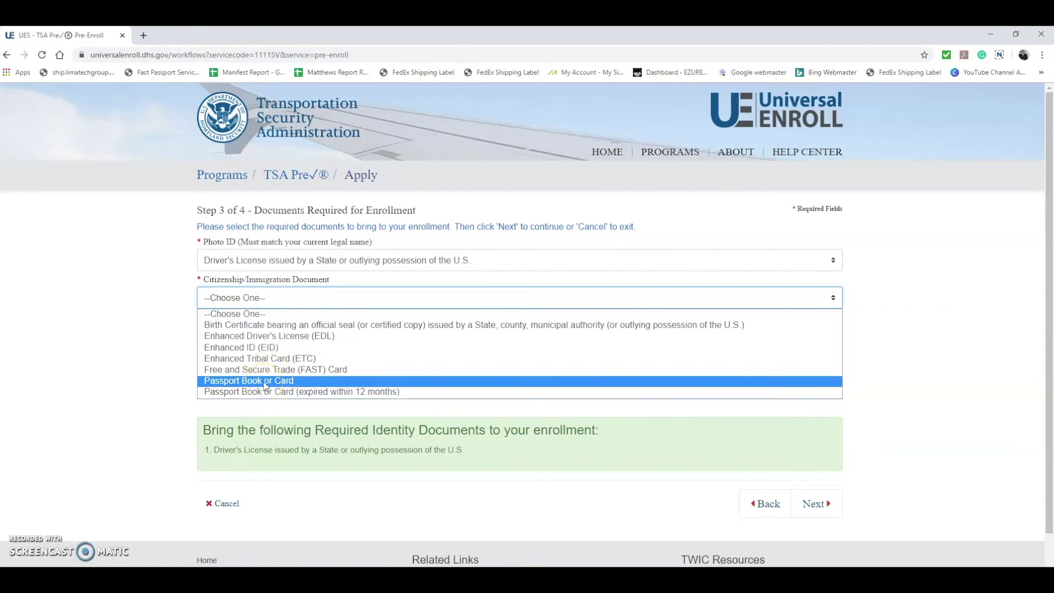
click(265, 383)
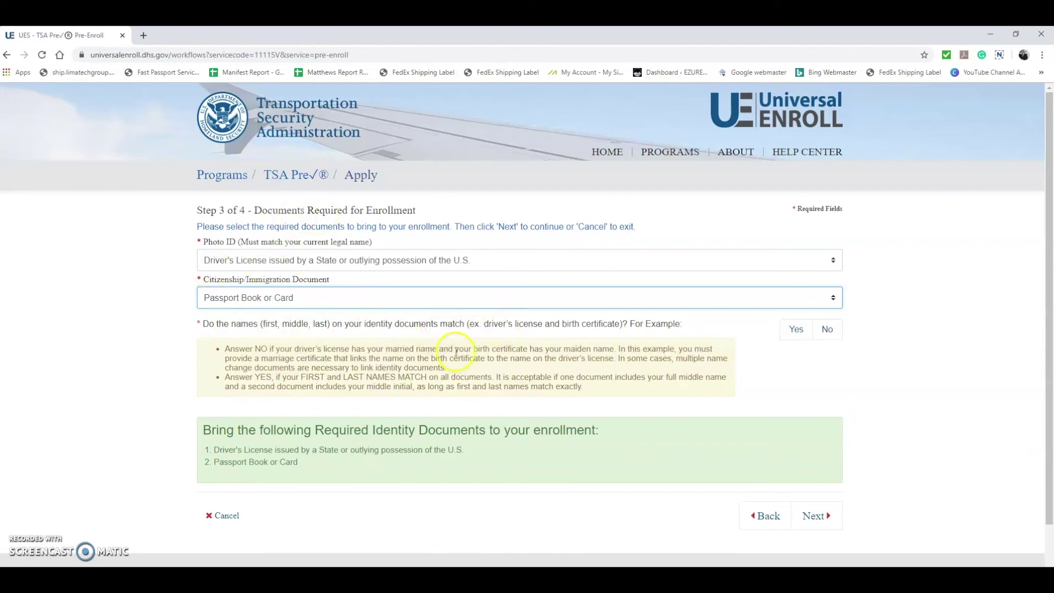
click(796, 330)
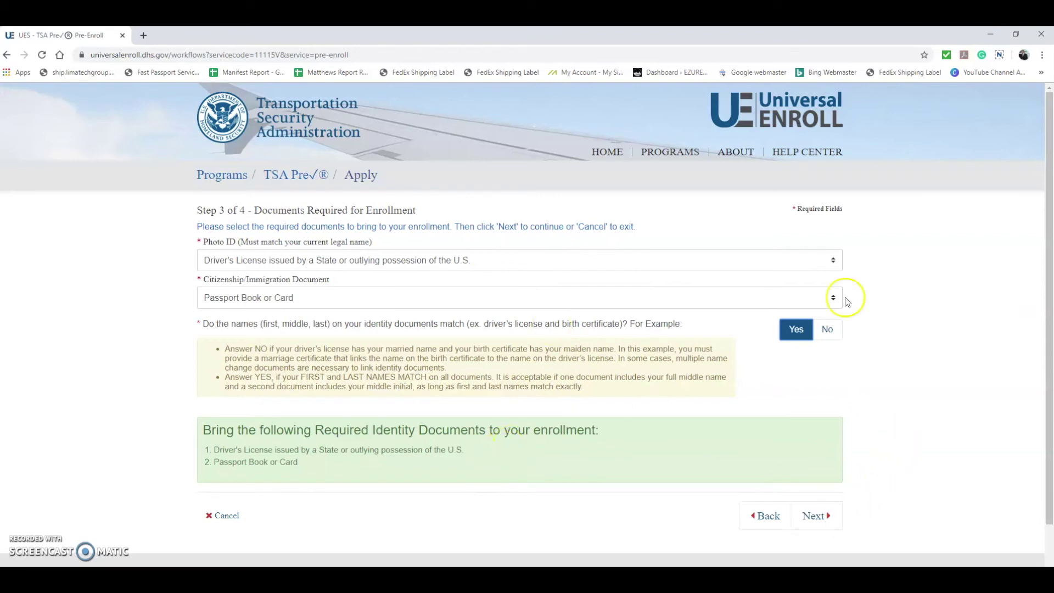
click(817, 515)
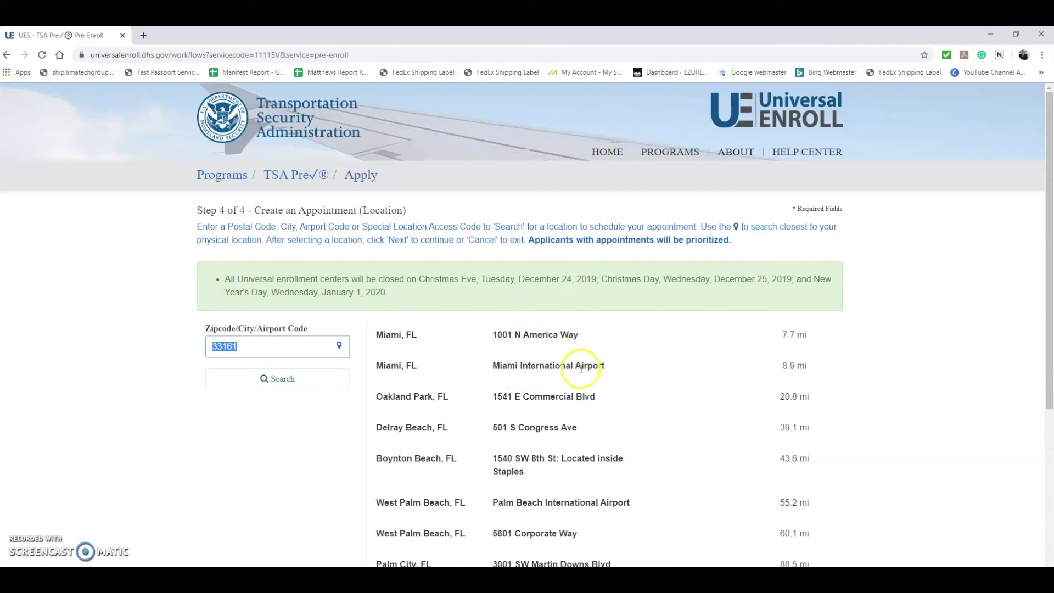
Select the Miami International Airport enrollment center and proceed to date and time selection
click(525, 366)
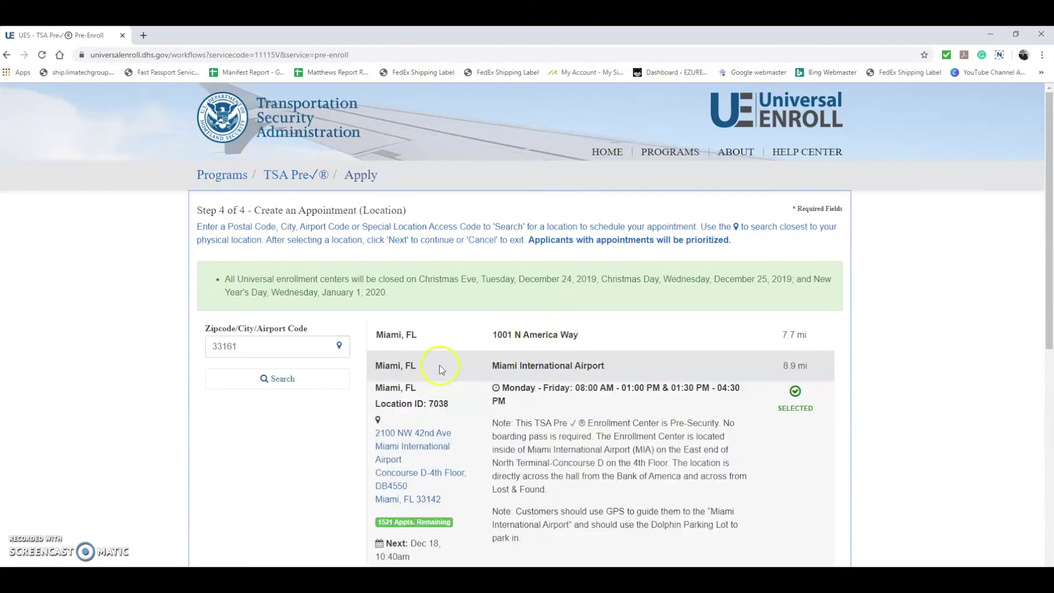
scroll(733, 421, down, 1)
scroll(572, 329, down, 4)
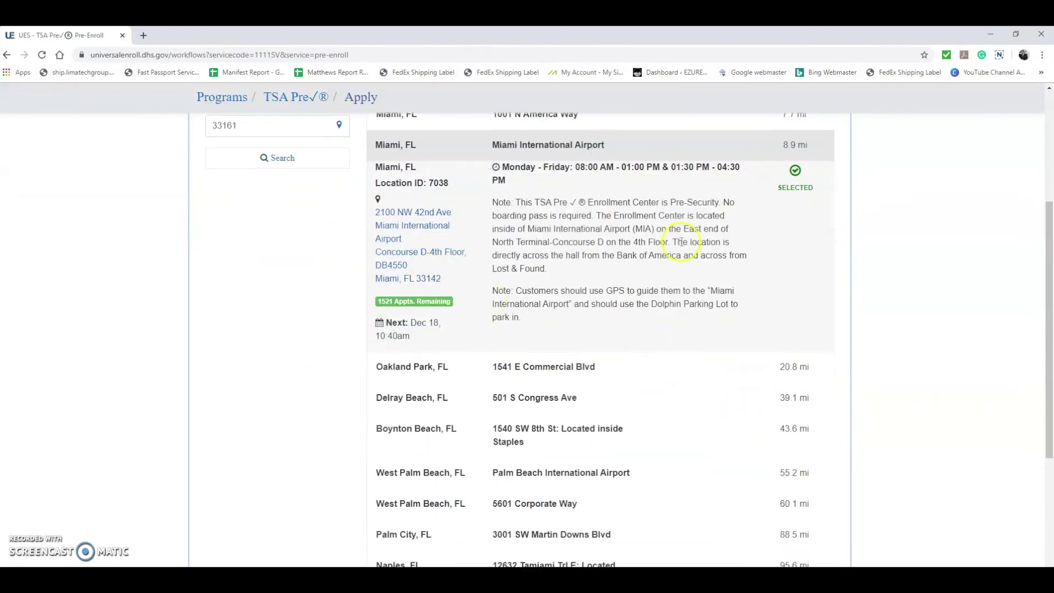
scroll(666, 308, down, 5)
scroll(679, 398, up, 3)
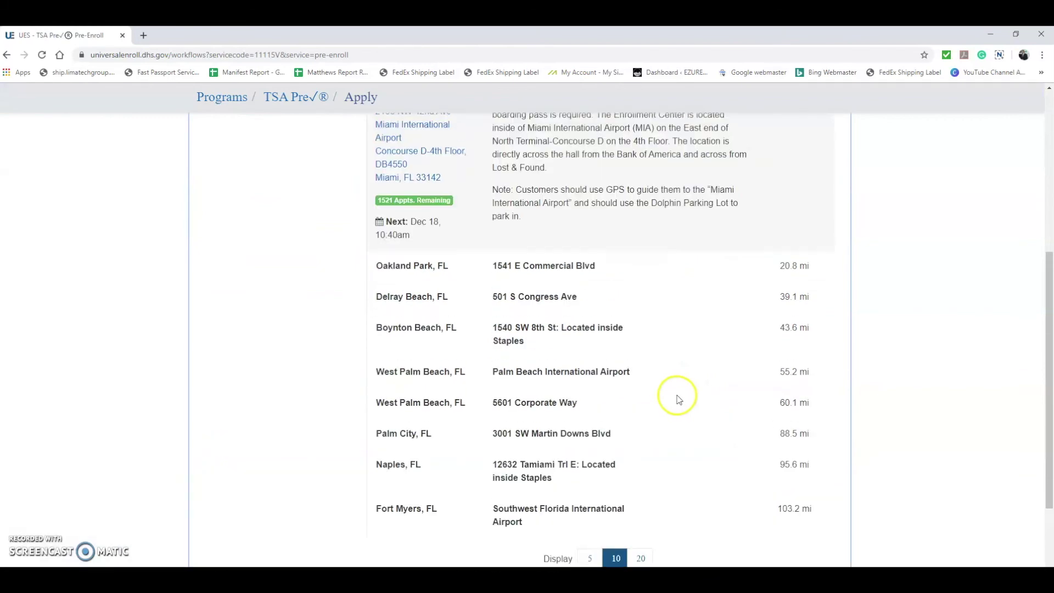
scroll(399, 241, up, 2)
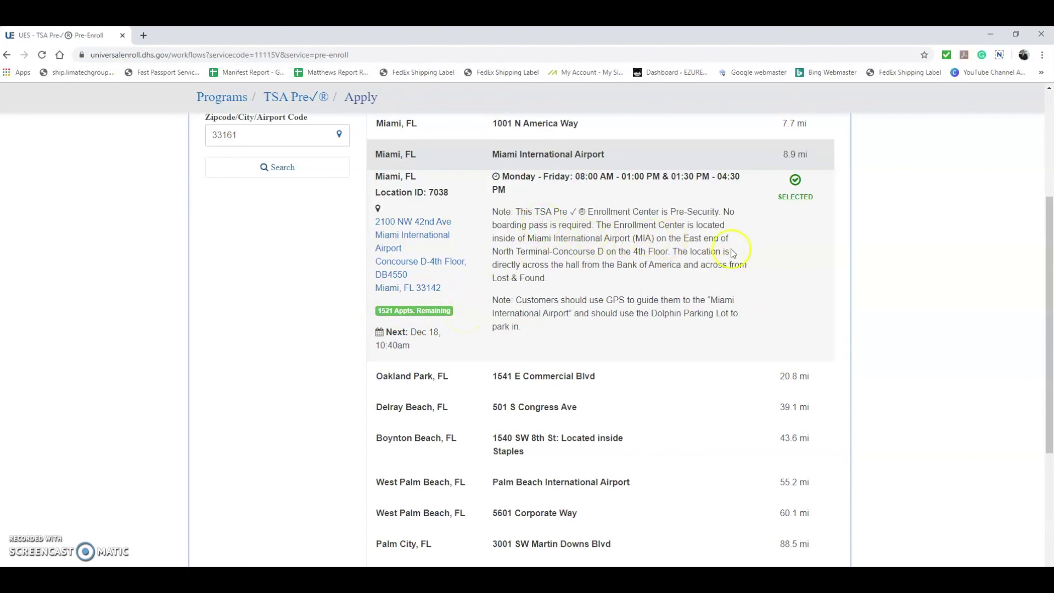
scroll(694, 324, down, 5)
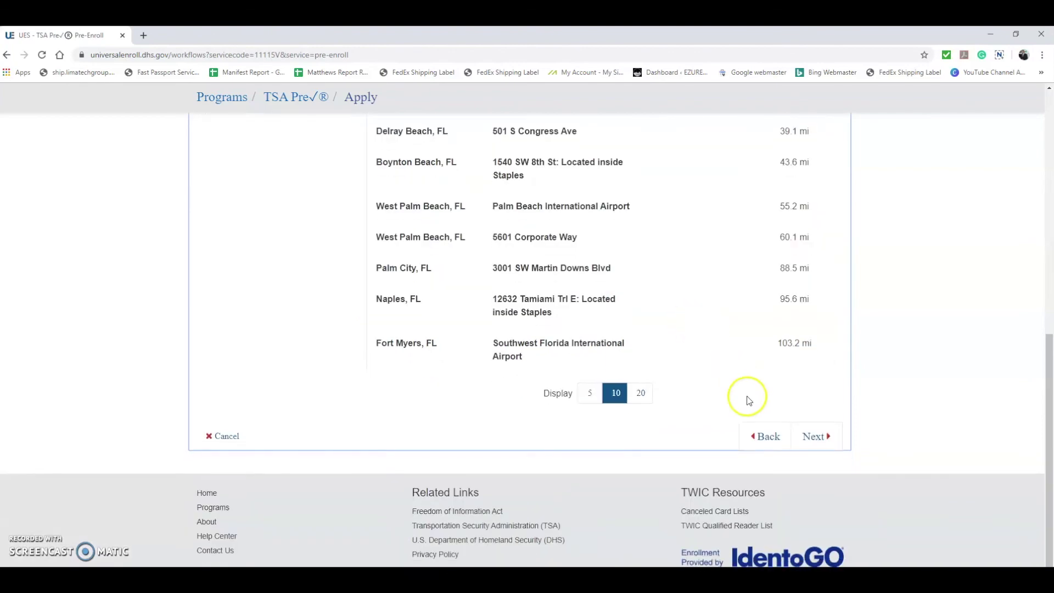
click(825, 436)
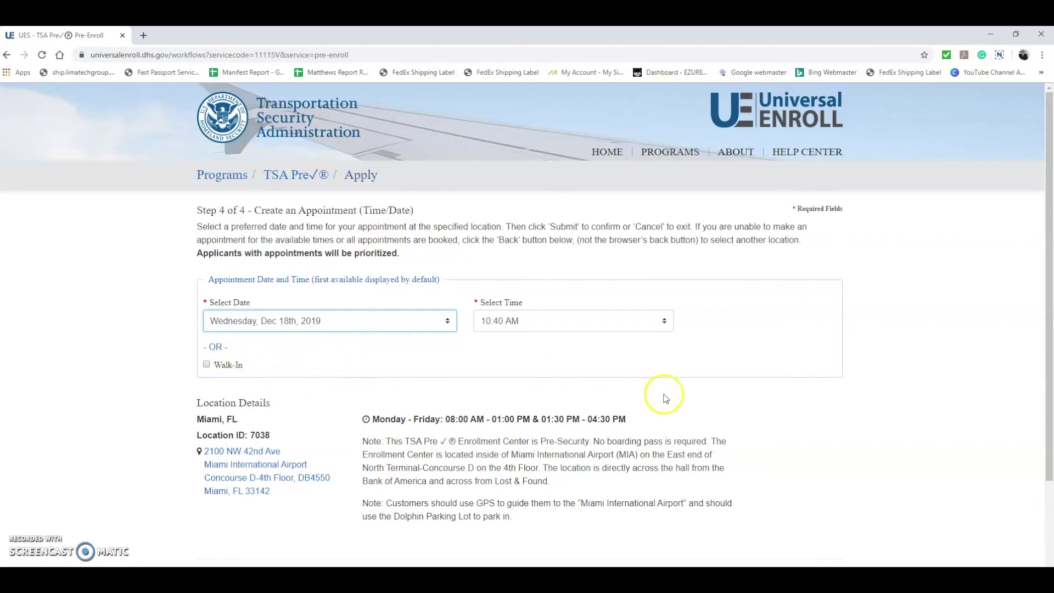
Submit the Wednesday, Dec 18th, 2019 10:40 AM appointment at Miami International Airport
scroll(337, 341, down, 3)
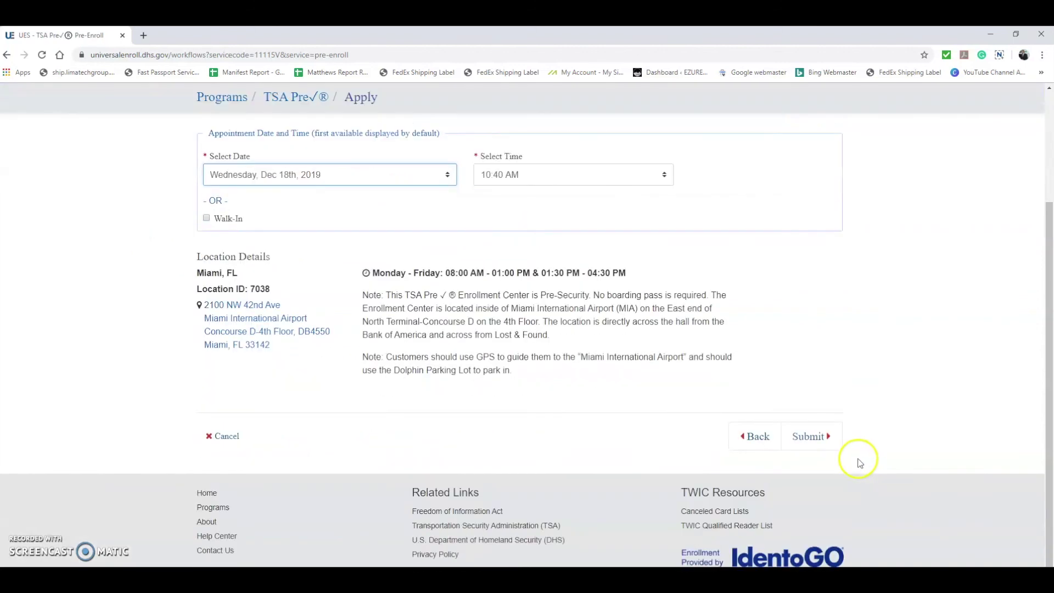
click(798, 436)
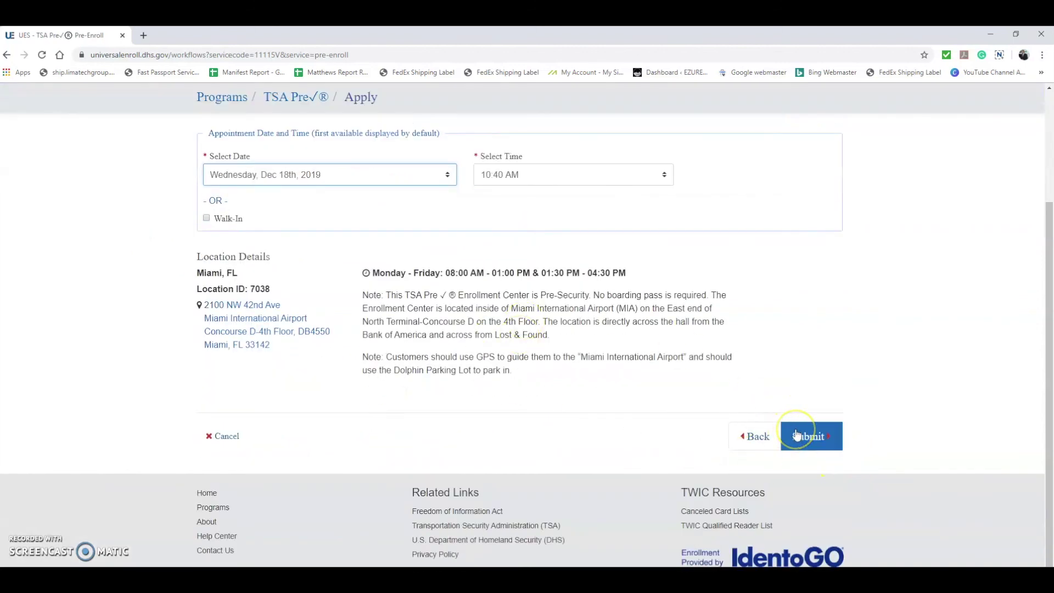